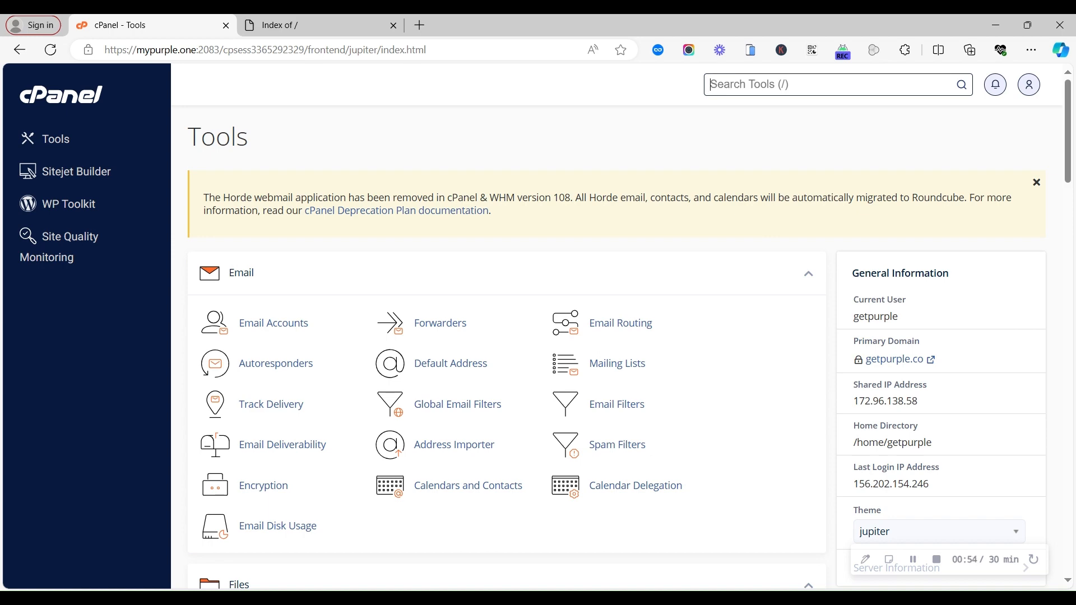
Find the Setup Python App tool among the cPanel software tools and open it.
text(Python)
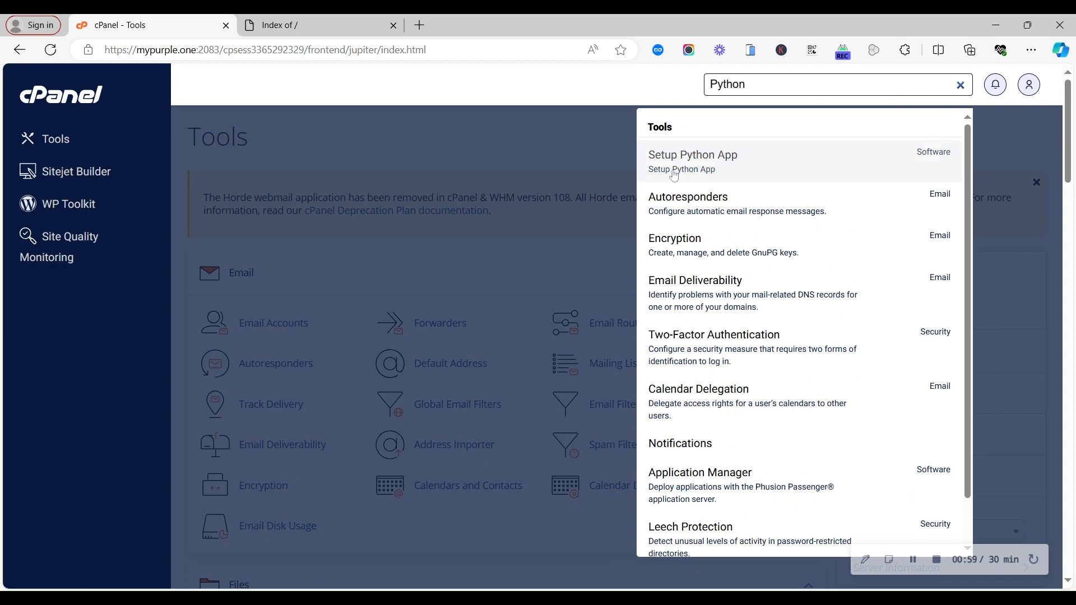
click(583, 198)
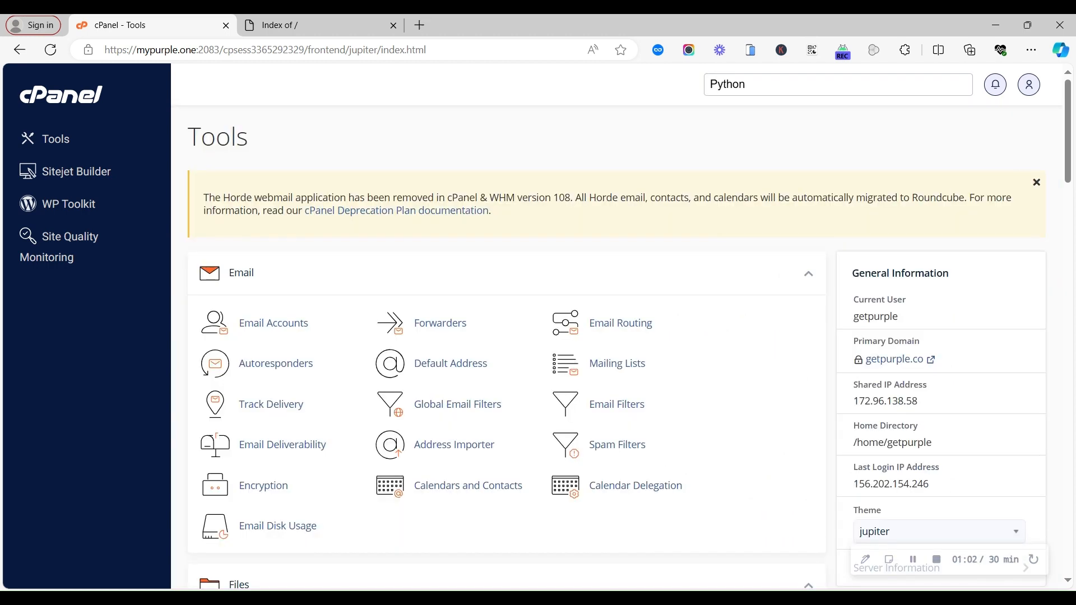
scroll(504, 336, down, 12)
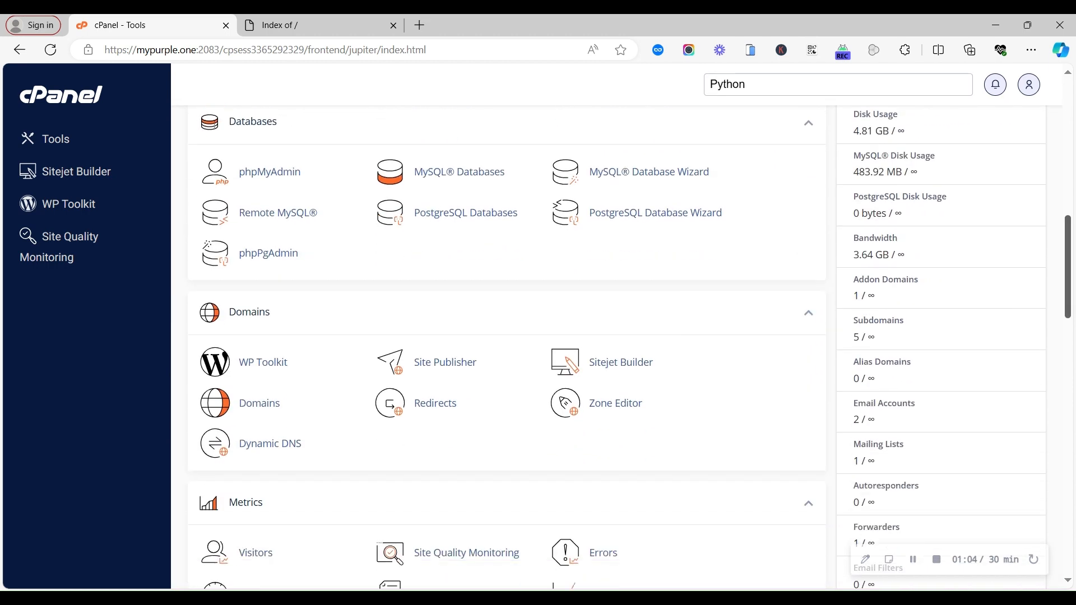
scroll(504, 336, down, 13)
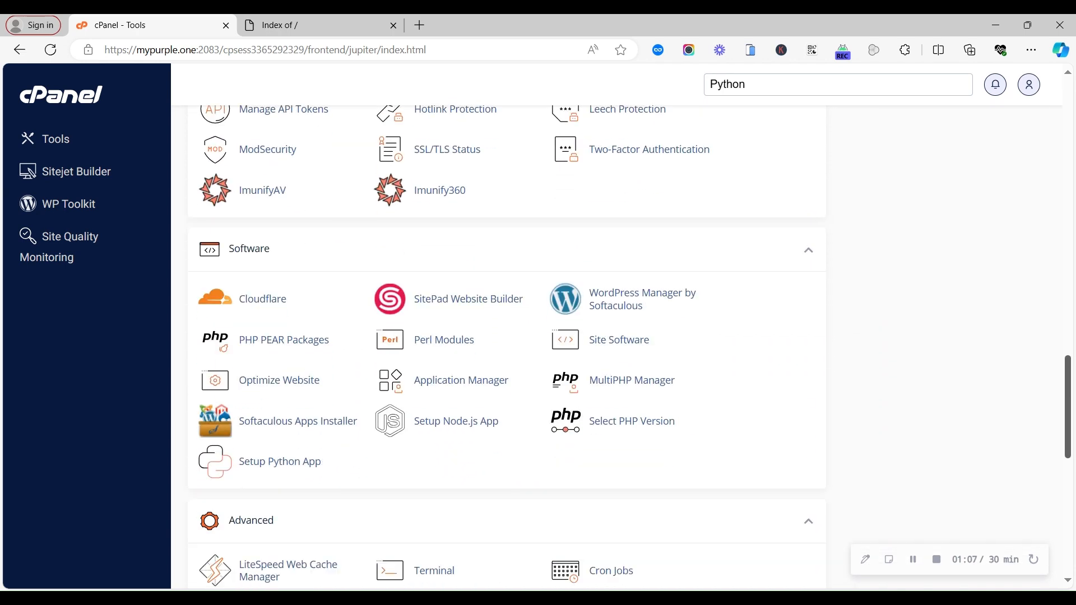
scroll(448, 277, down, 1)
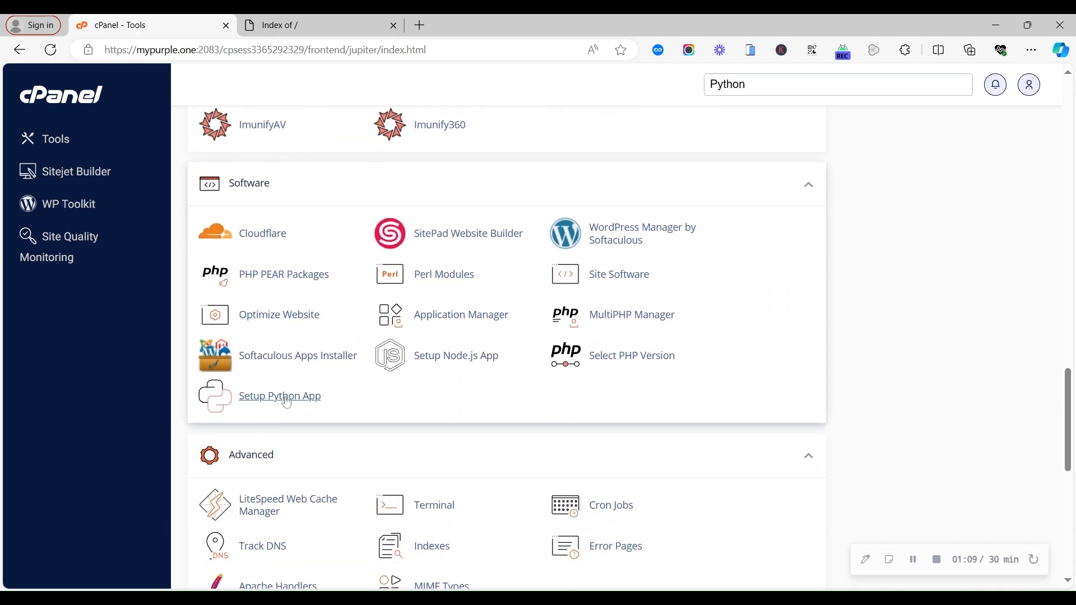
click(274, 412)
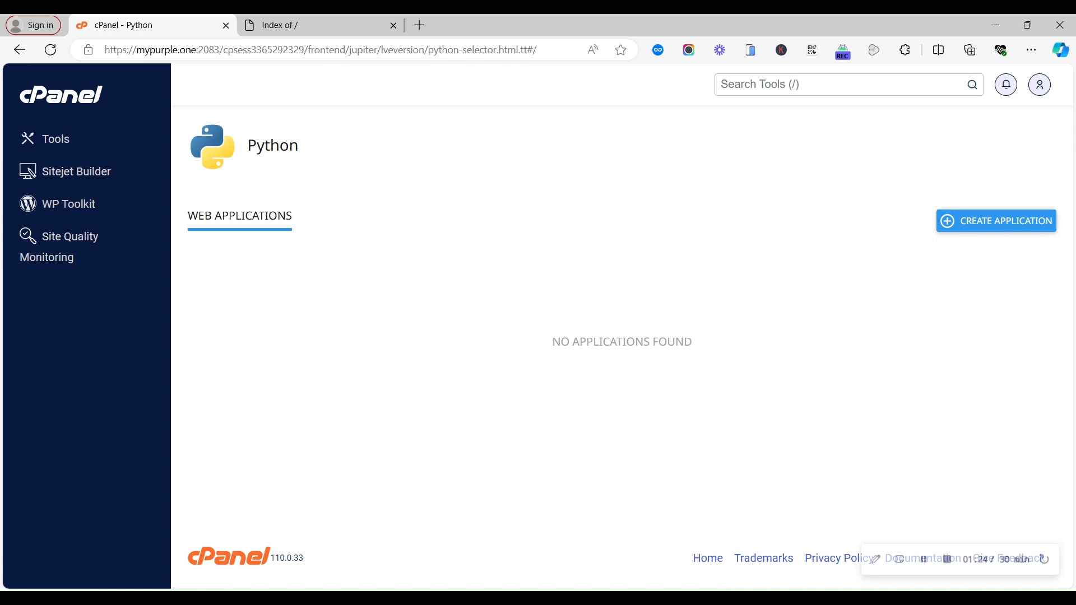
Start a new Python application with Python version 3.11.9 and the application root blog.
click(978, 221)
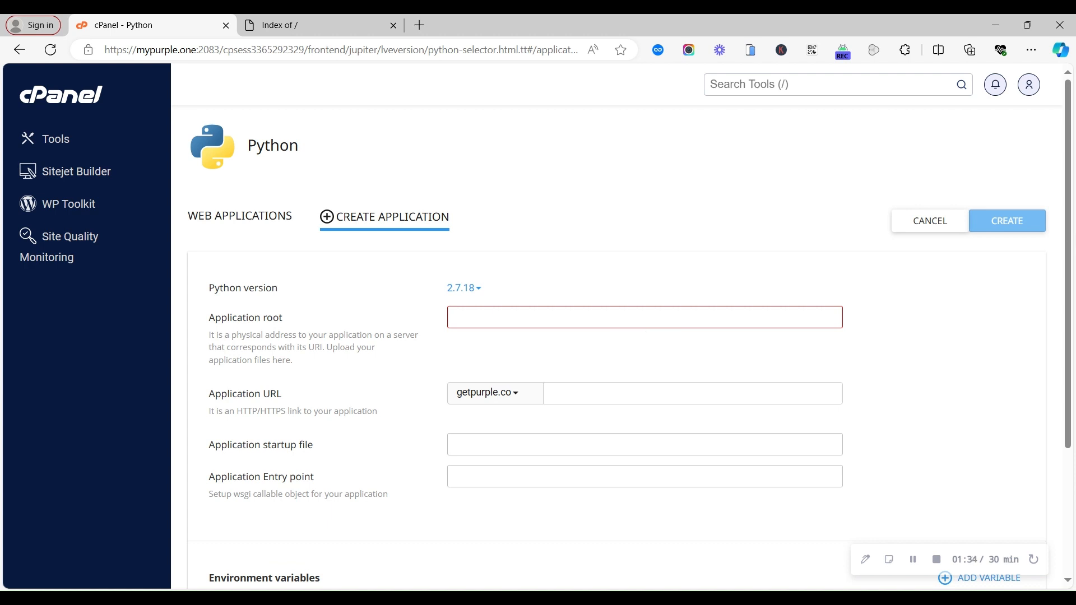
click(470, 296)
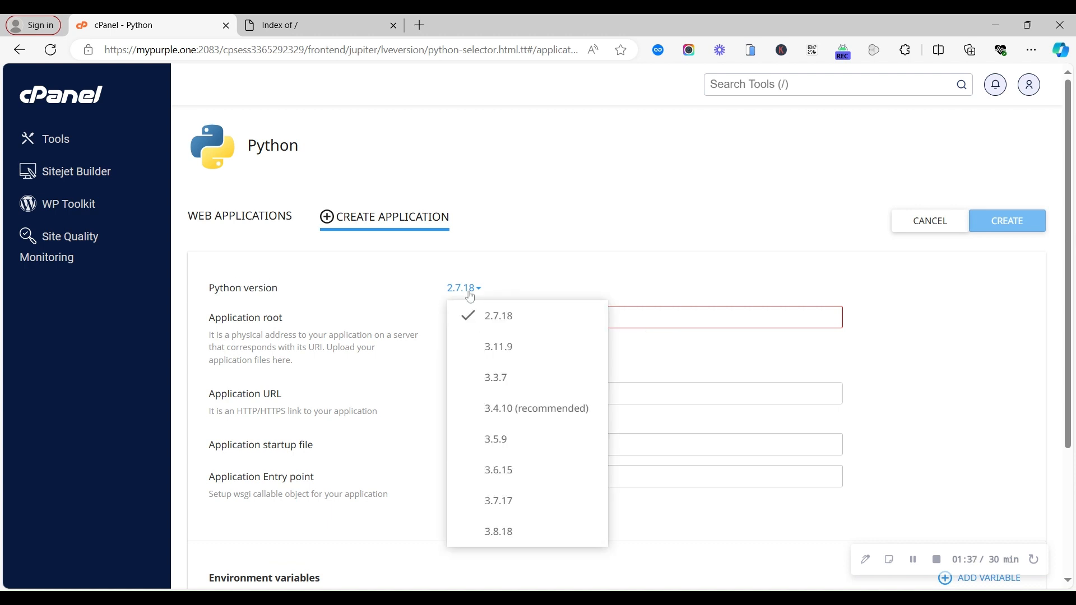
click(499, 339)
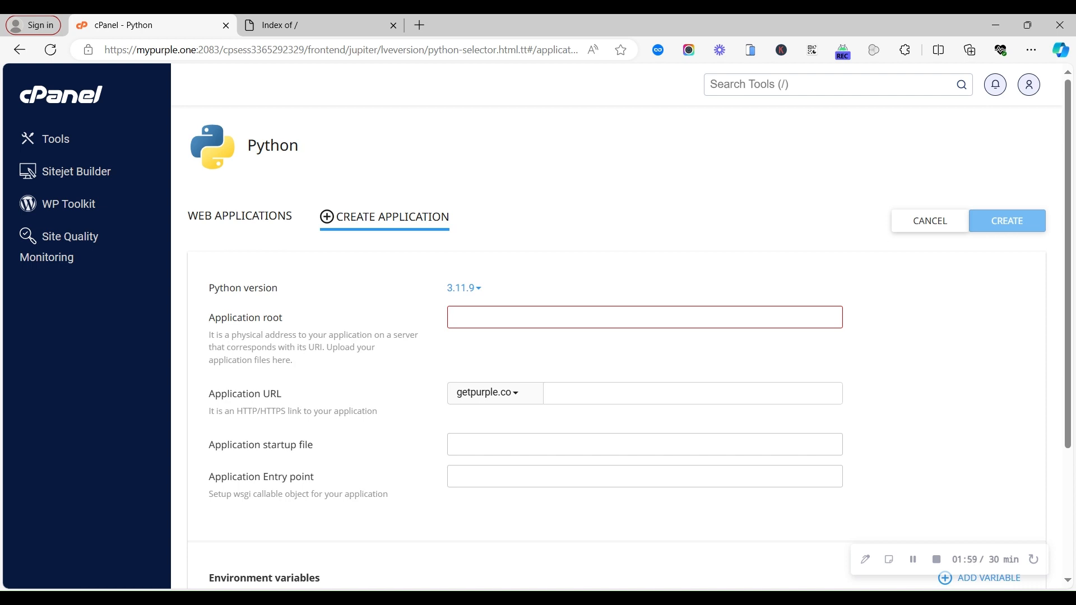
click(464, 286)
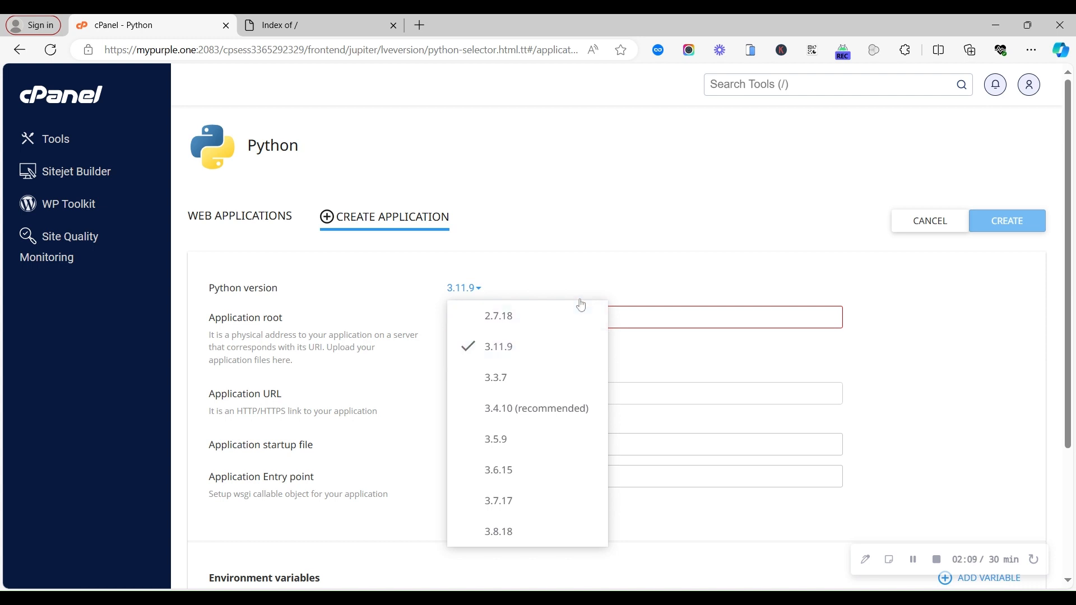
click(611, 316)
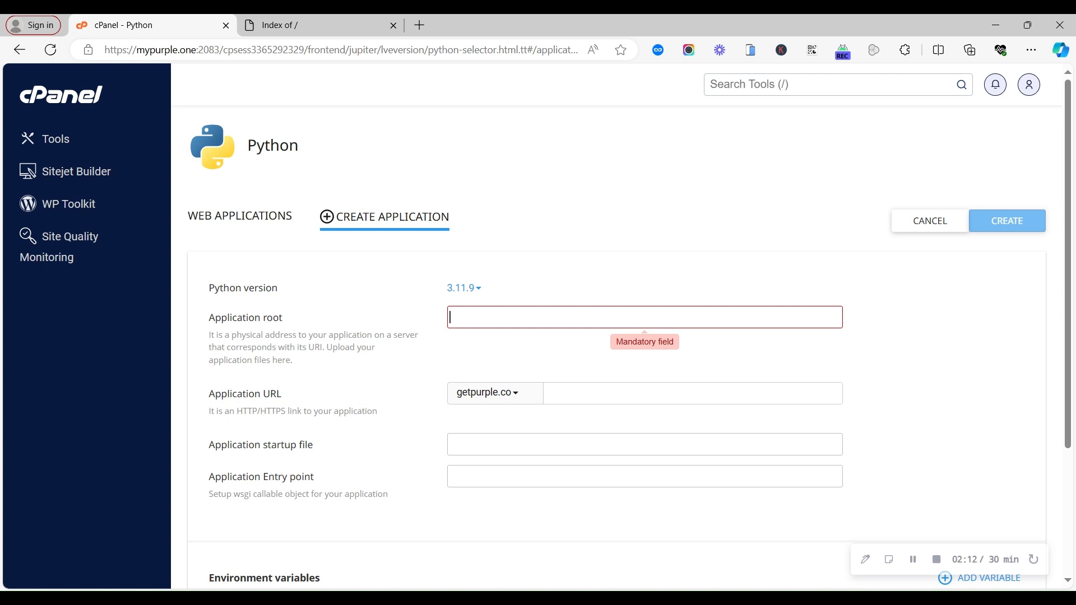
text(blog)
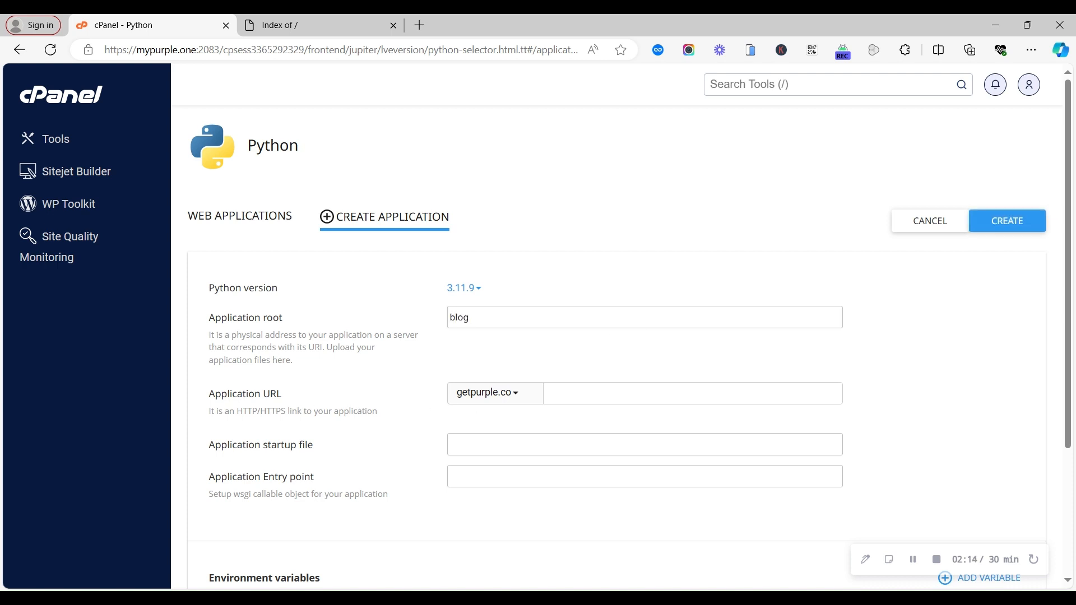
Set the Application URL domain to mypurple.one.
click(509, 401)
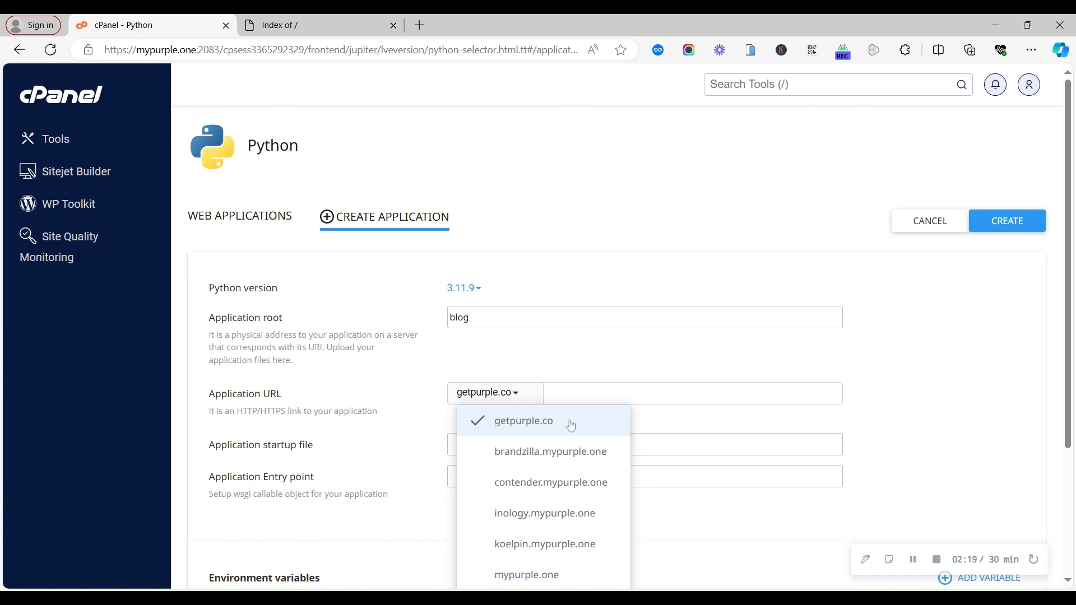
click(525, 577)
click(513, 402)
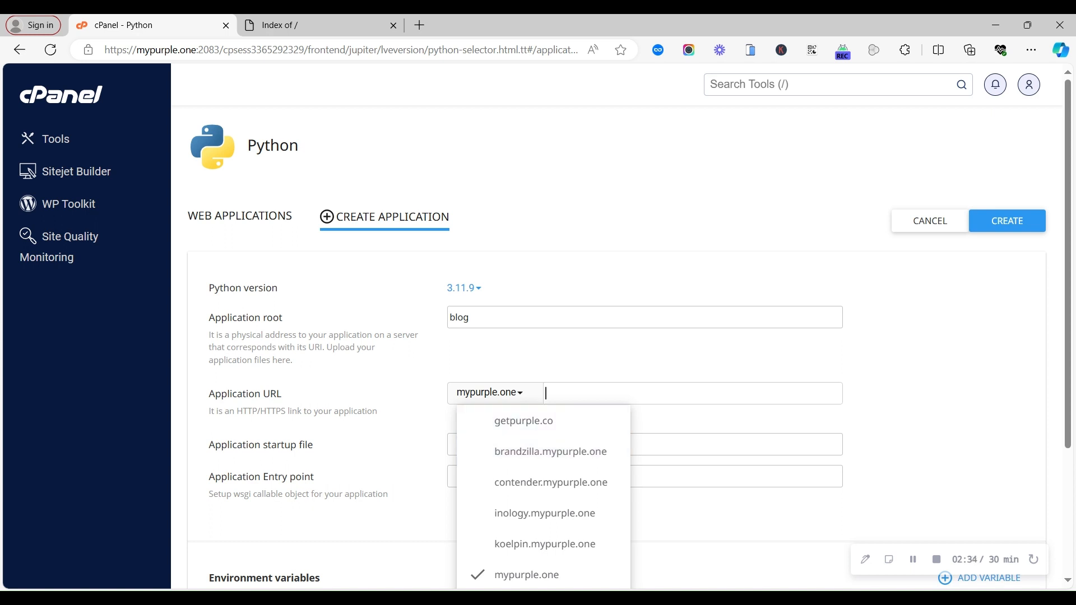
text(blog)
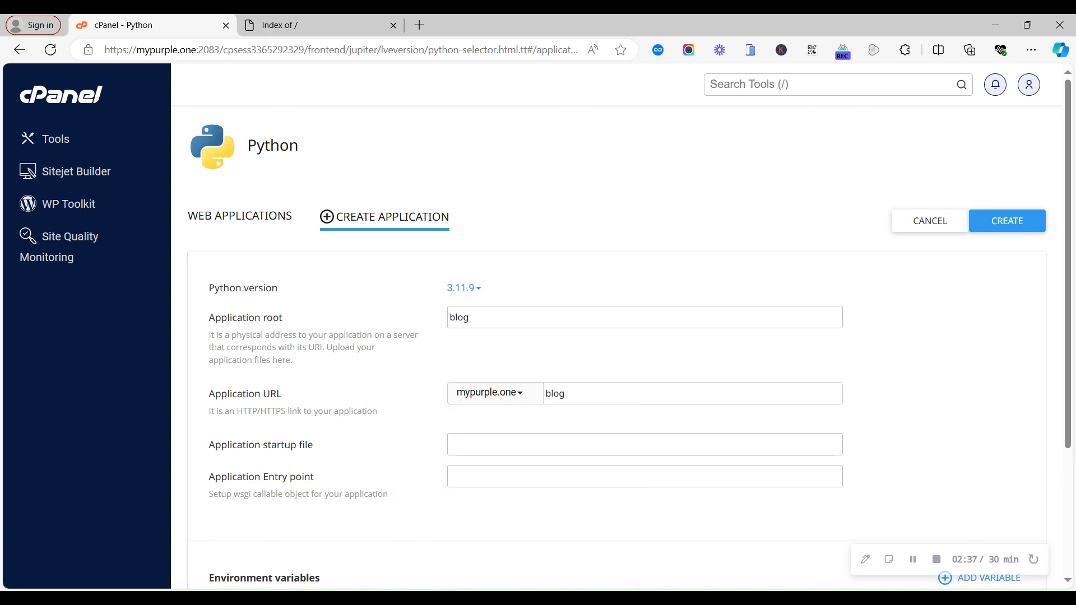
key(BackSpace)
key(BackSpace)
key(BackSpace)
key(BackSpace)
text(fil)
key(BackSpace)
key(BackSpace)
key(BackSpace)
Reload the mypurple.one site to check its current content, and return to the application form.
click(333, 15)
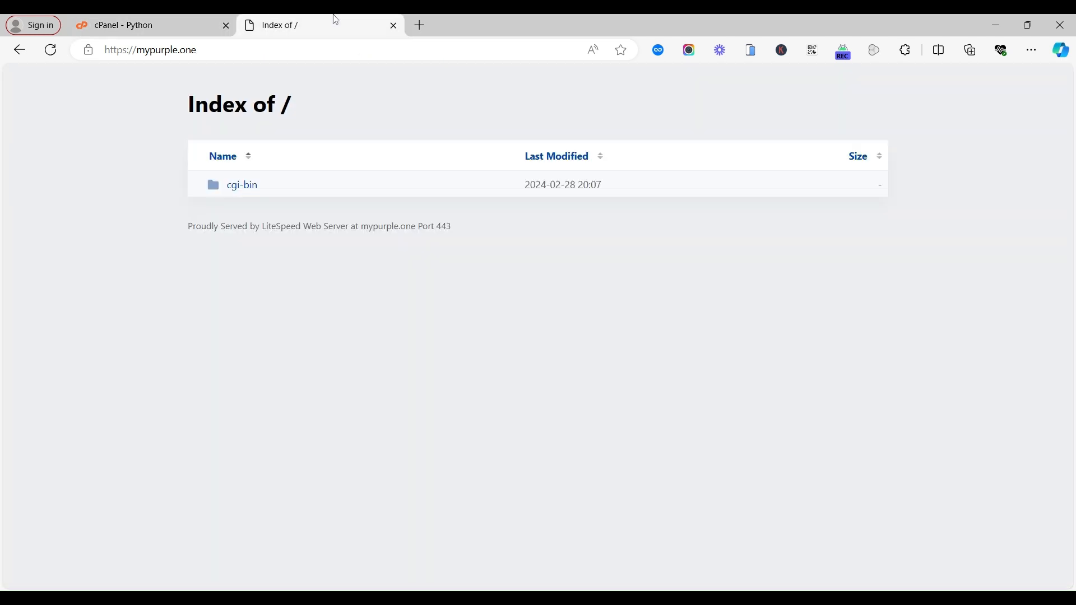
click(50, 51)
click(142, 23)
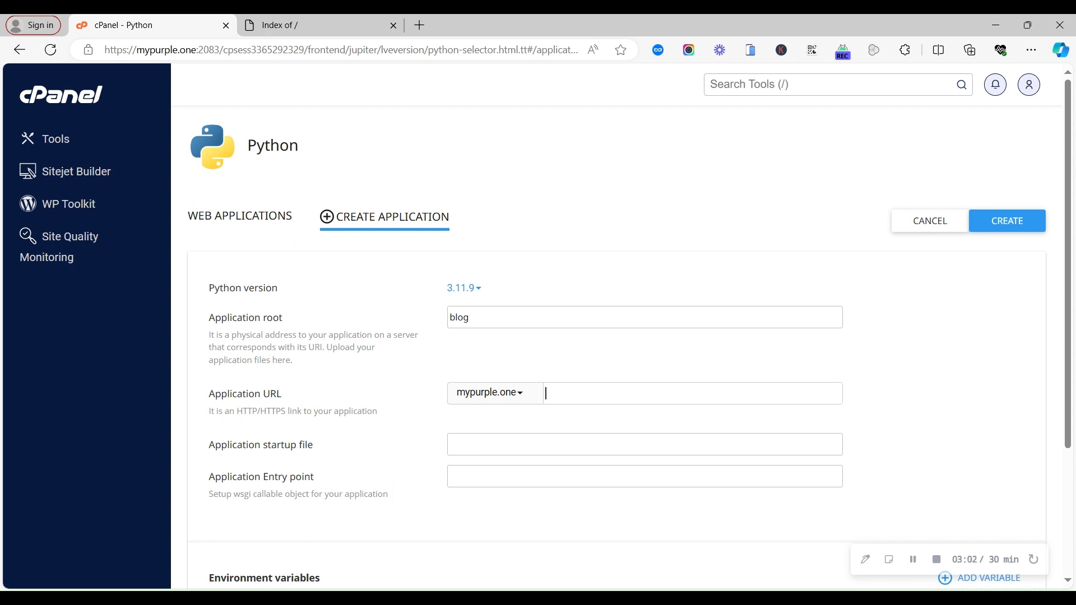
Create the Python application and copy the command that enters its virtual environment.
click(1021, 230)
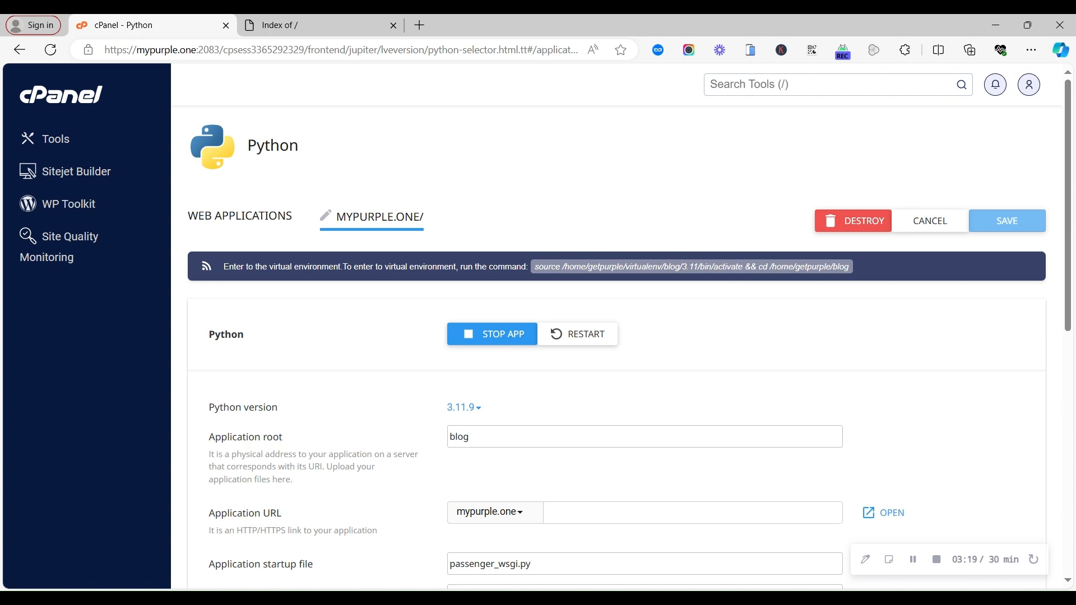
click(732, 271)
click(732, 275)
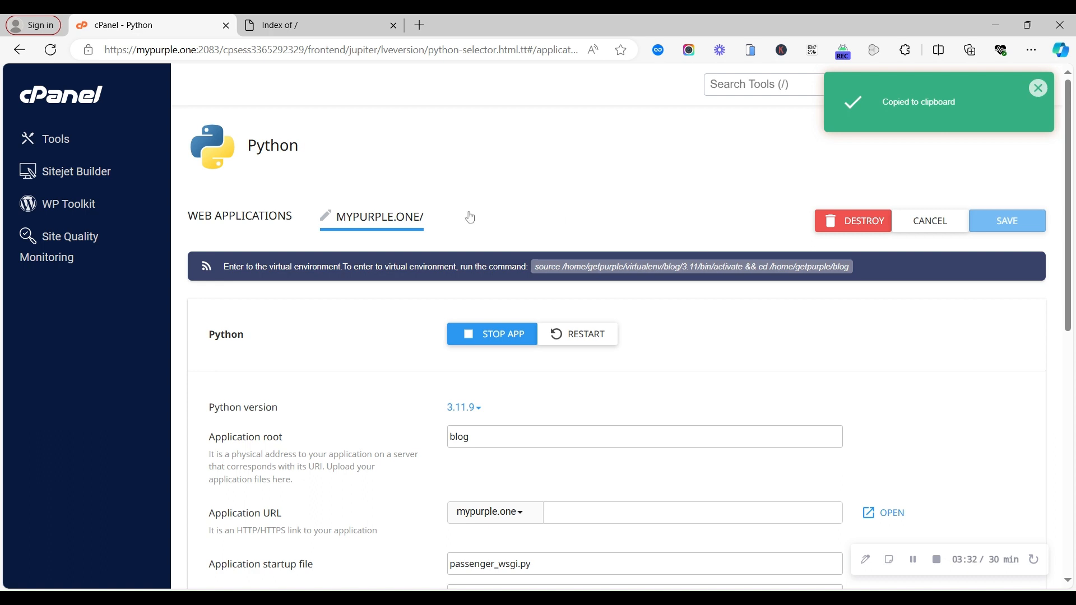
Reload mypurple.one to check whether the new Python application is served, and return to cPanel.
click(303, 22)
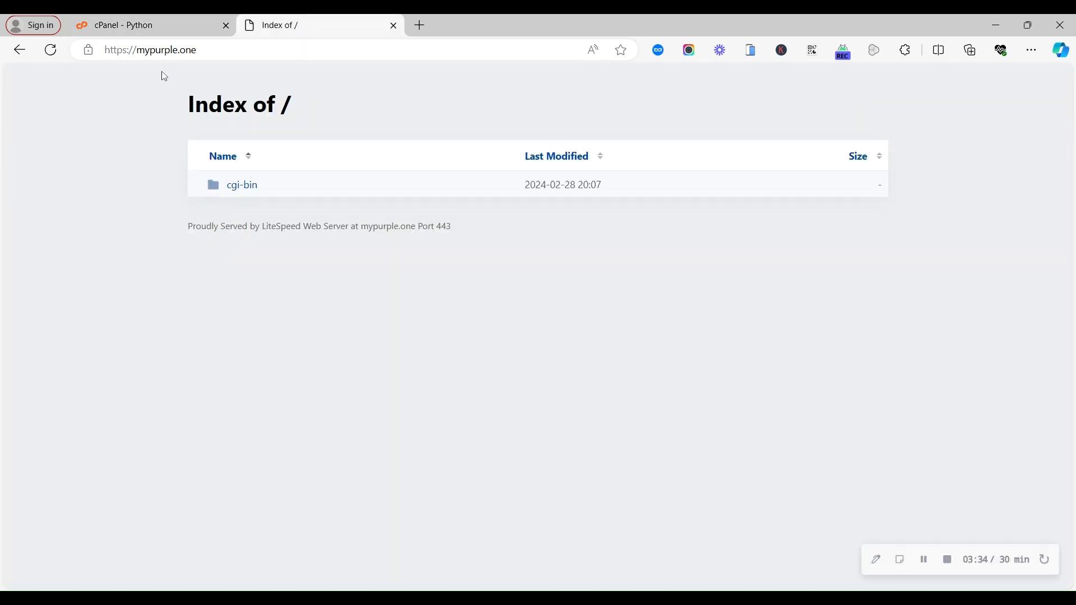
click(52, 50)
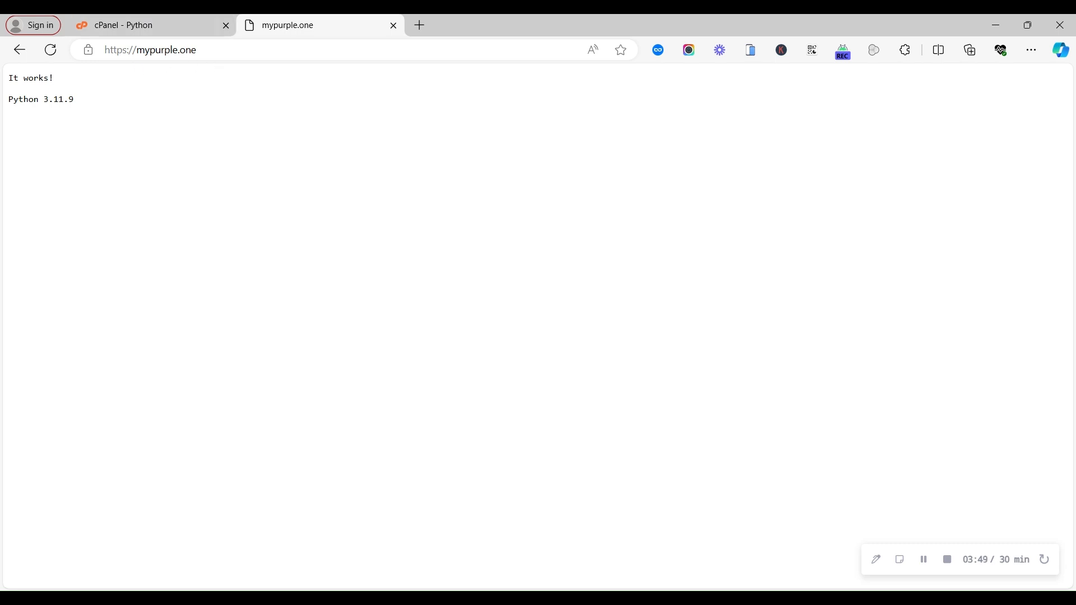
key(ctrl+shift+Tab)
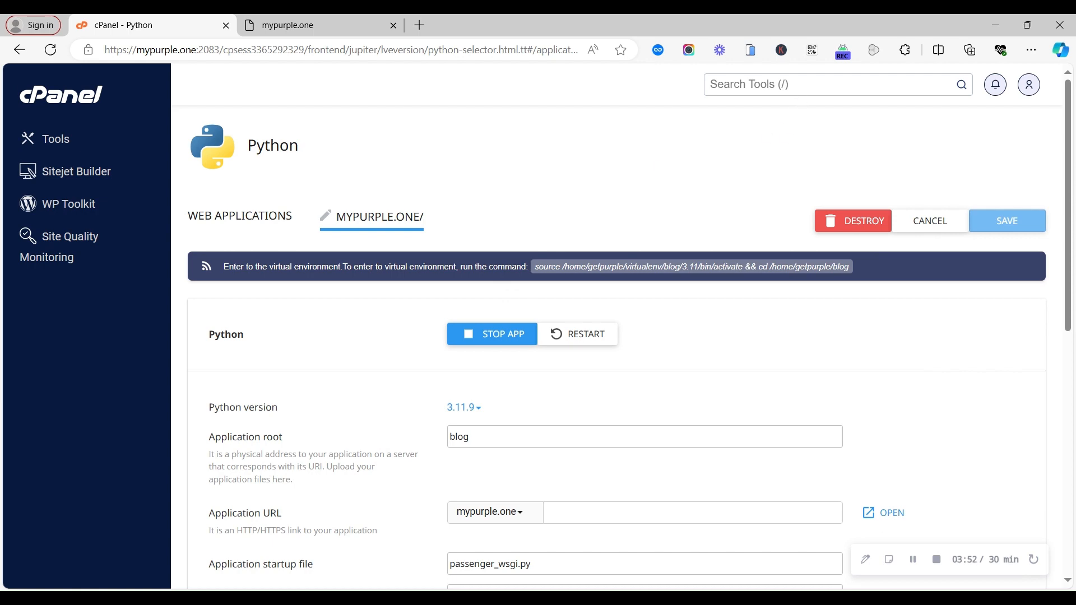
Open the cPanel Terminal and run the copied command to activate the blog virtual environment and enter the blog folder.
click(835, 84)
text(Terminal)
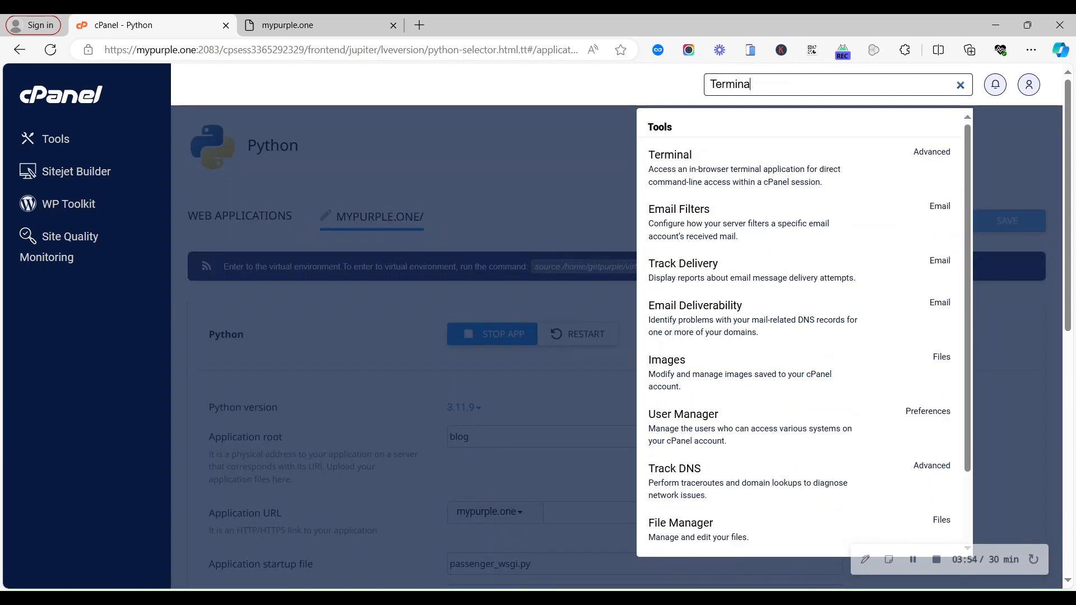
click(767, 159)
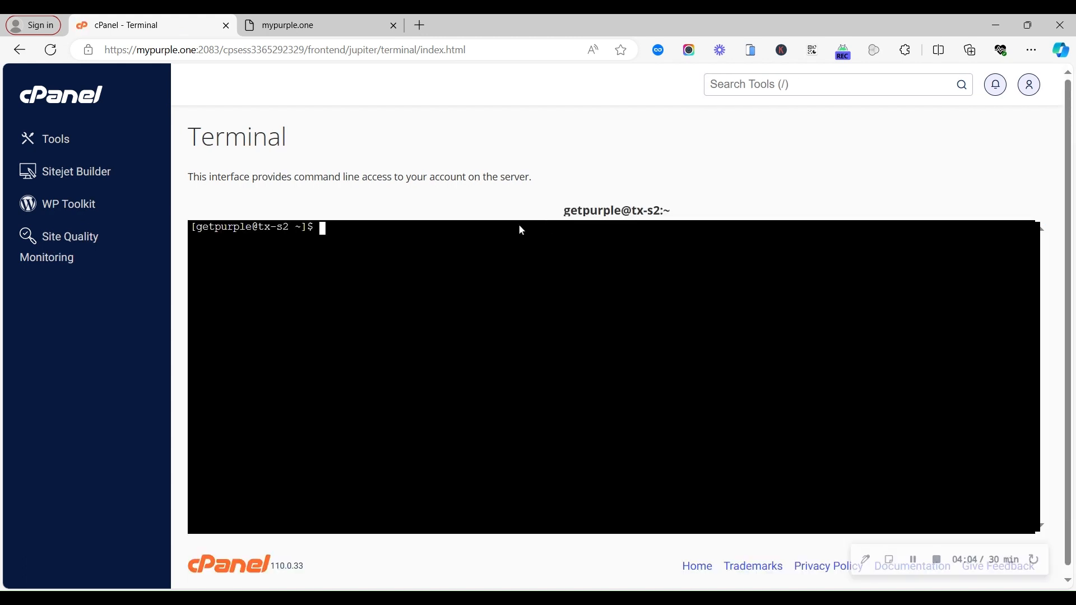
key(ctrl+v)
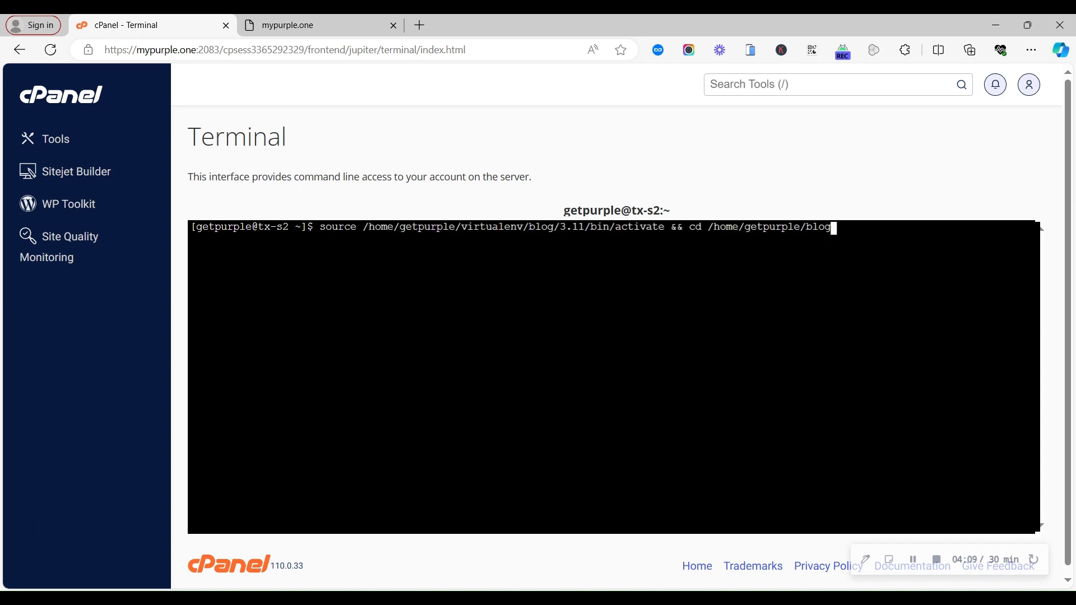
key(Return)
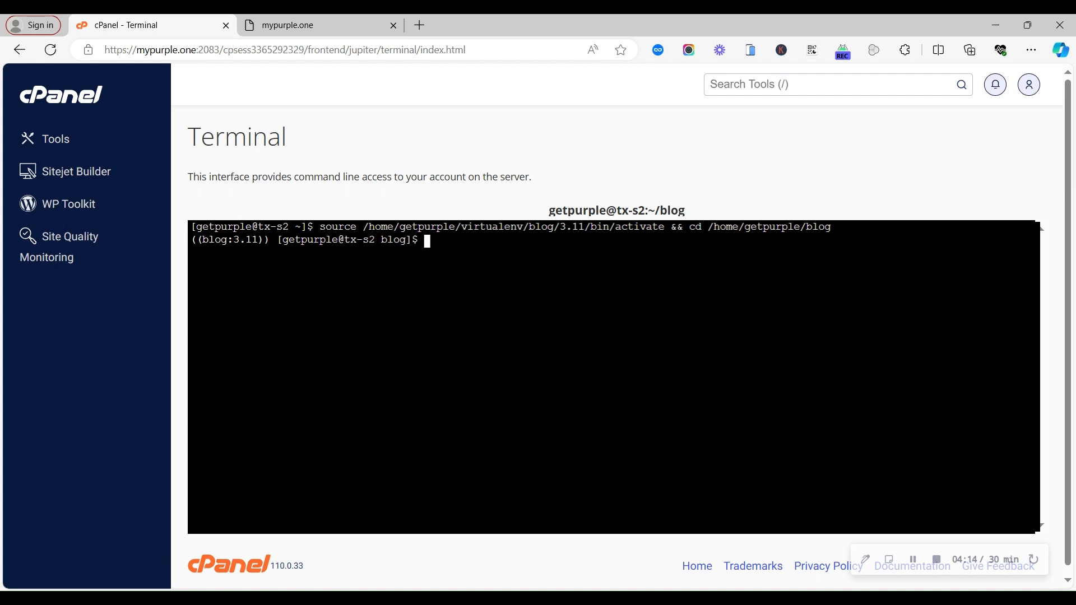
List the files in the blog folder and print the working directory path with ls and pwd.
text(ls)
key(Return)
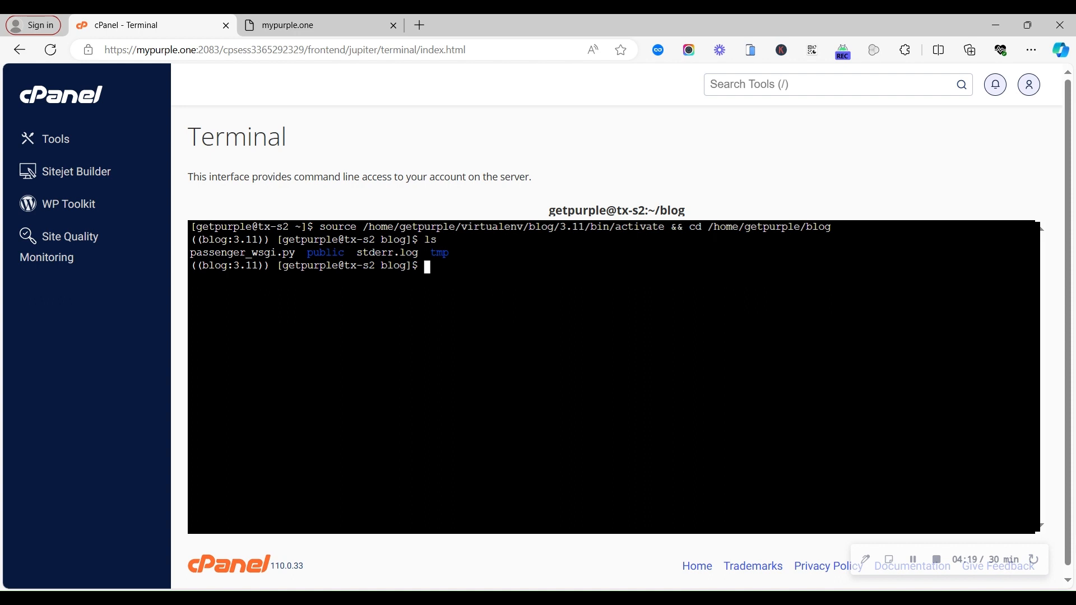
text(pwd)
key(Return)
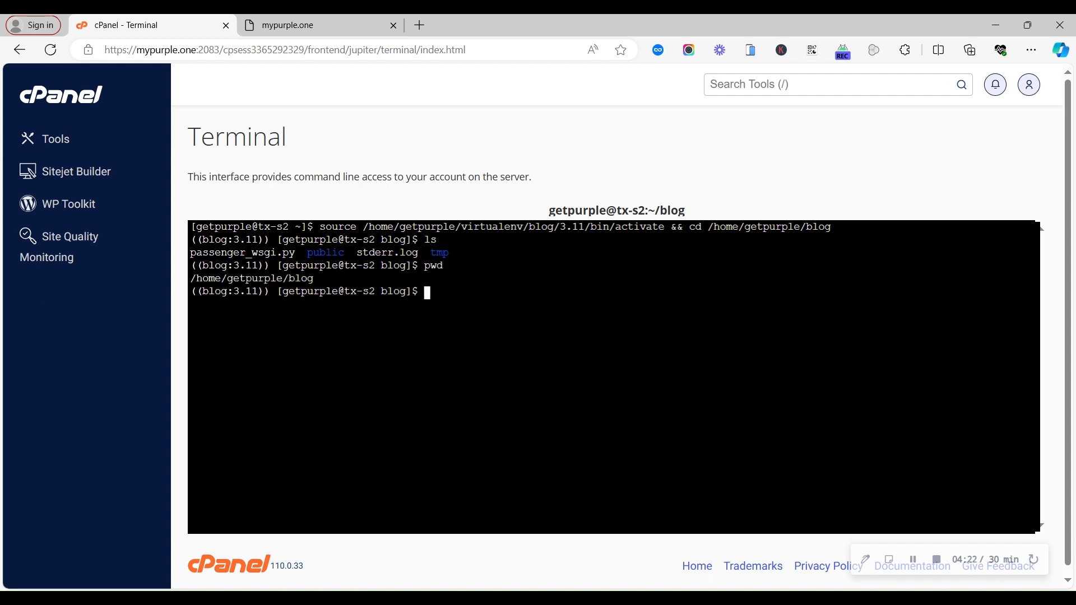
Install Django with pip and create a Django project named blog in the current folder using django-admin startproject blog.
text(pip install django)
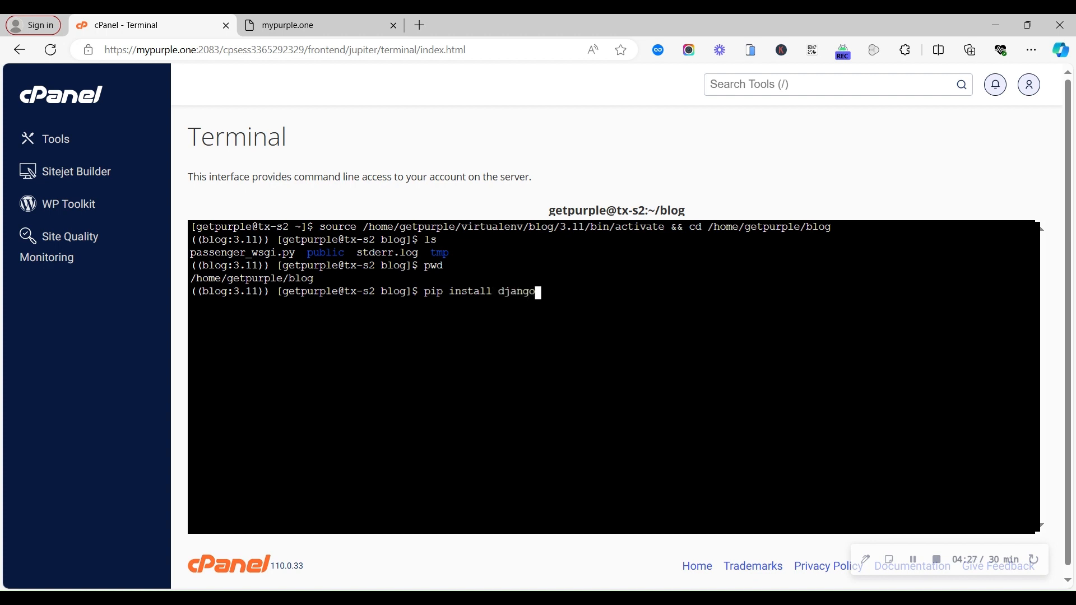
key(Return)
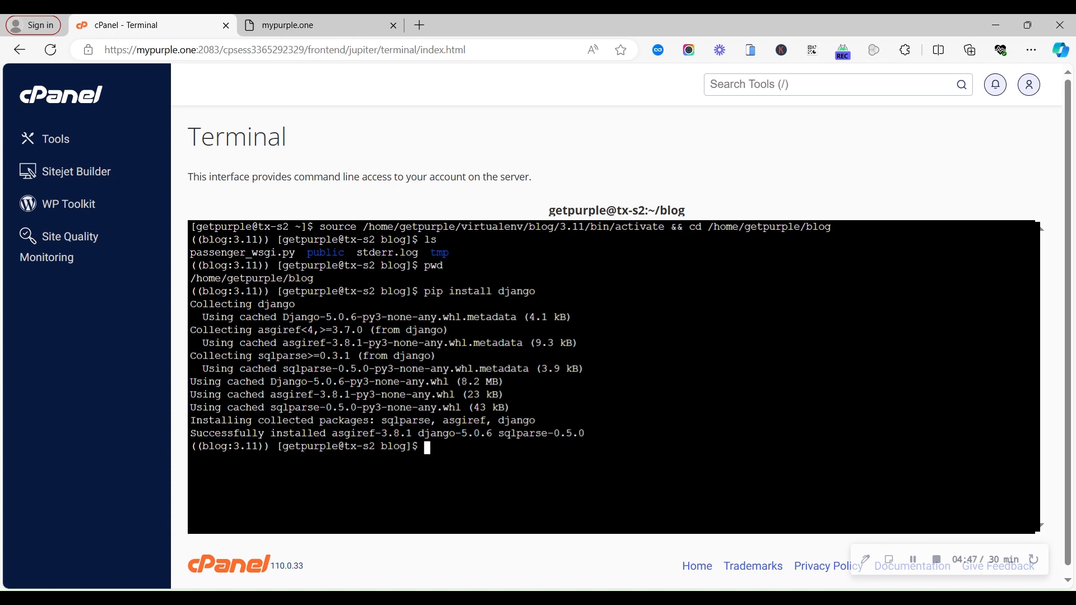
text(django-admin st)
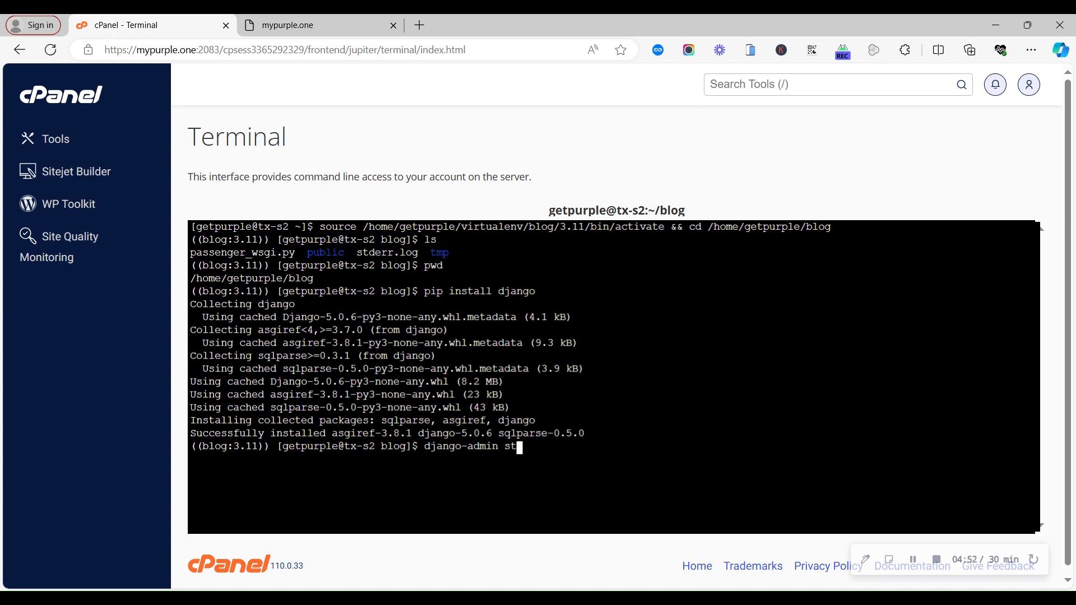
text(artproject blog .)
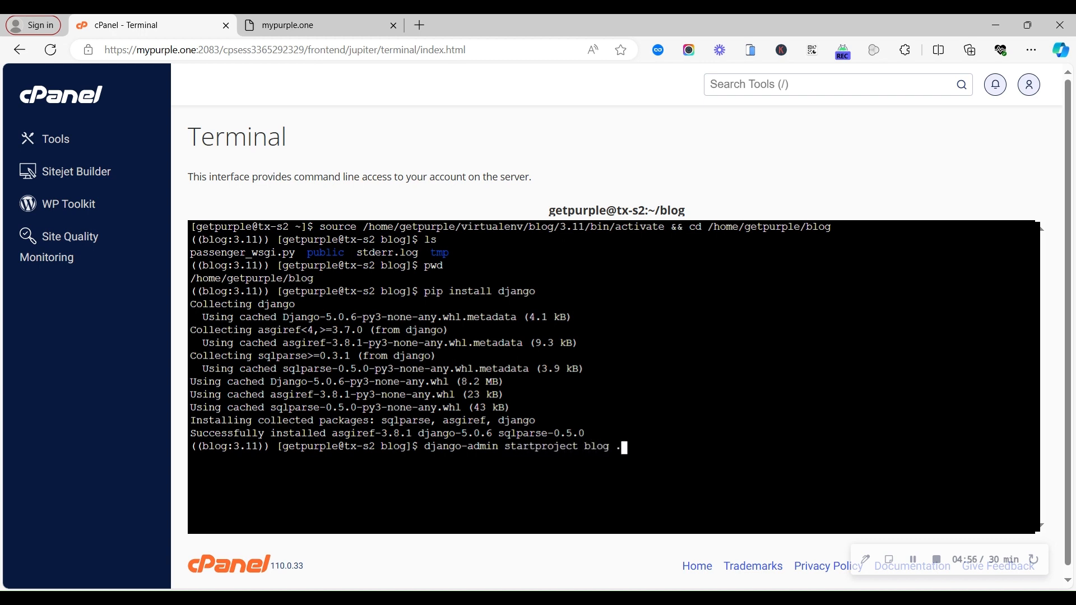
key(Return)
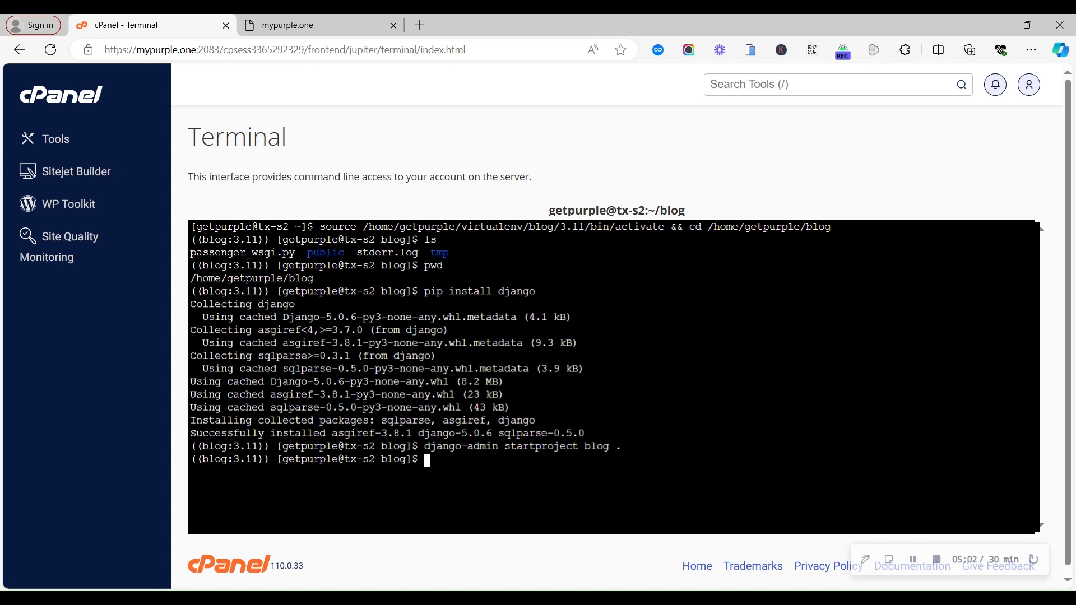
Reload the live mypurple.one page to check the site after creating the Django project, and return to the Terminal.
click(331, 22)
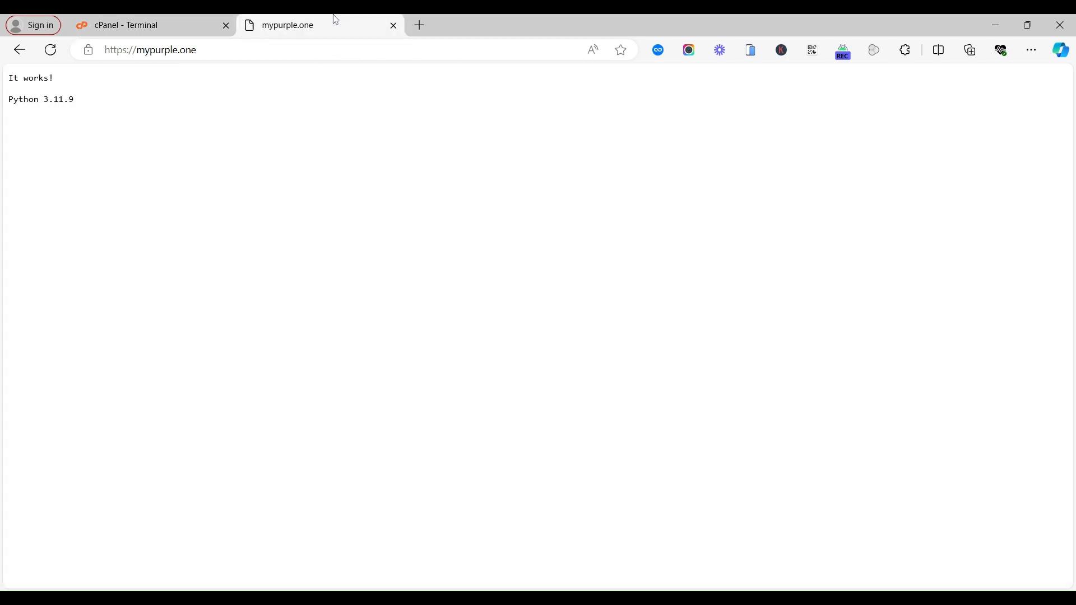
click(62, 57)
click(147, 25)
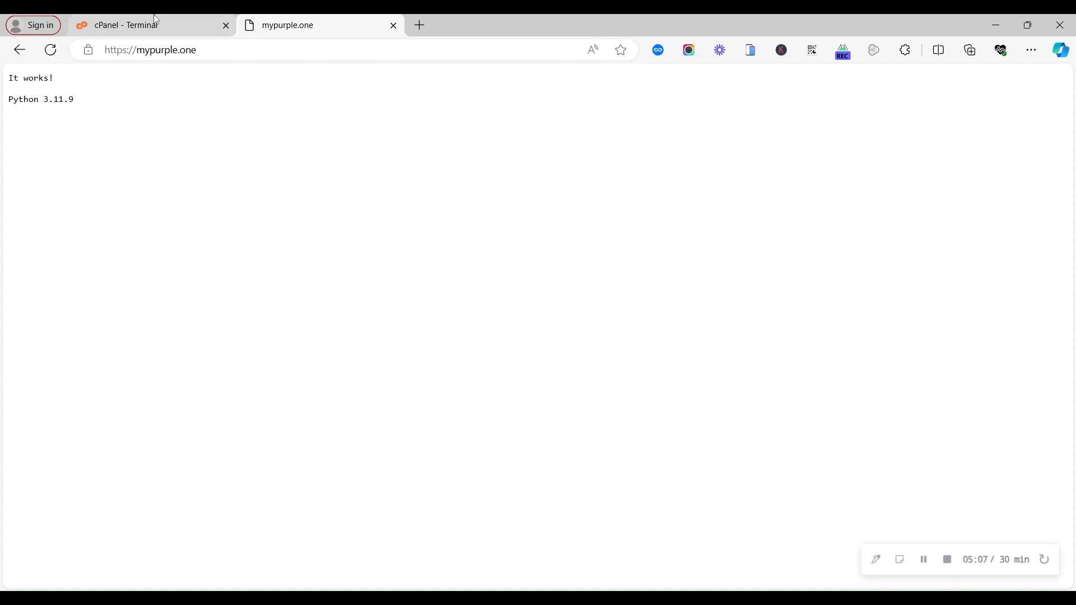
Find Setup Python App through the cPanel tool search for python and restart the mypurple.one application.
click(49, 135)
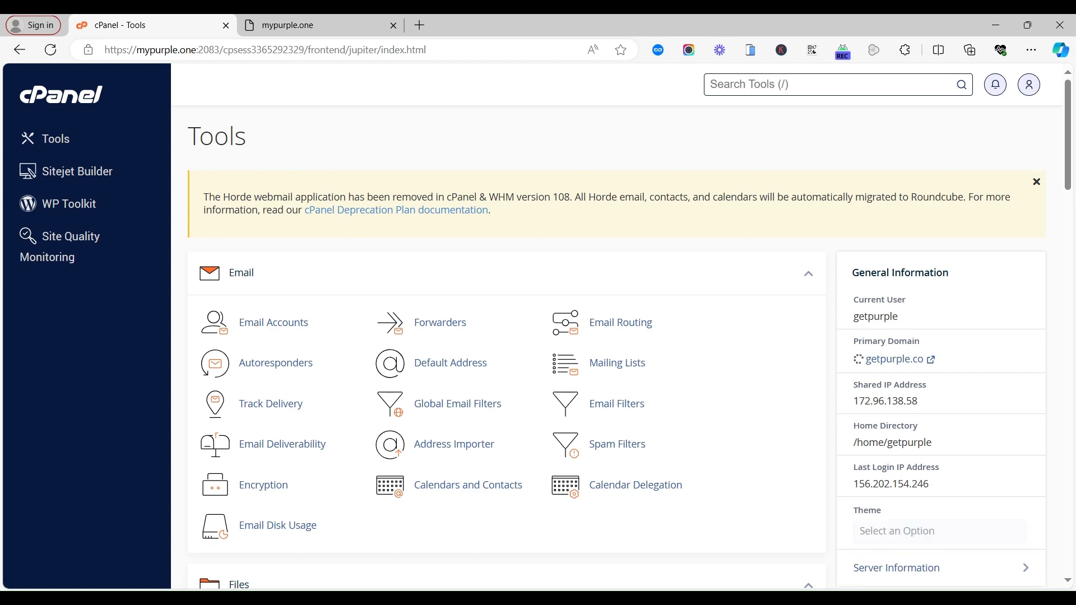
text(python)
click(659, 167)
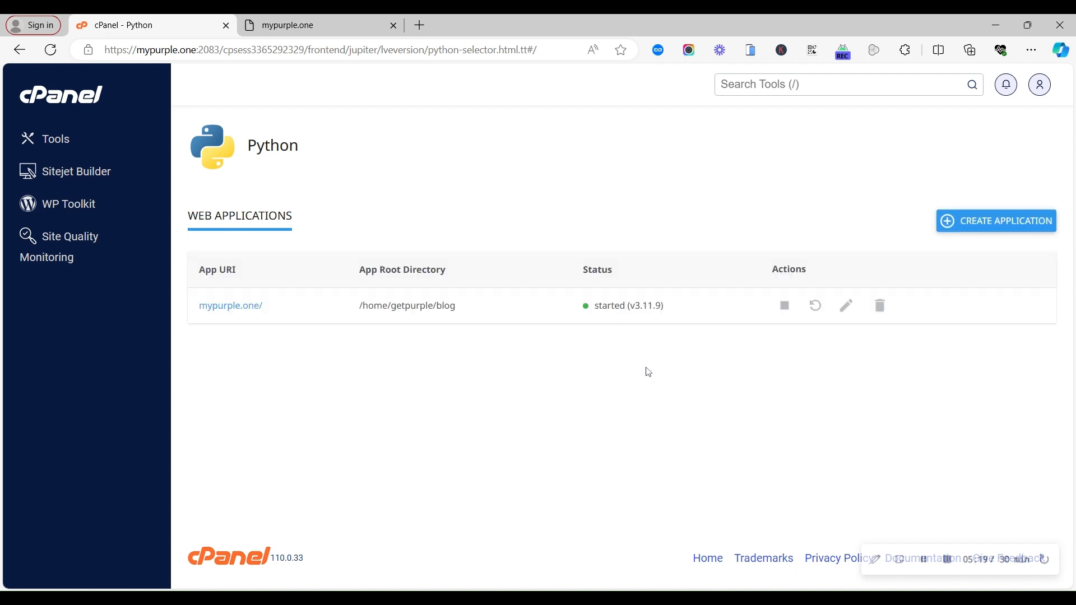
click(816, 305)
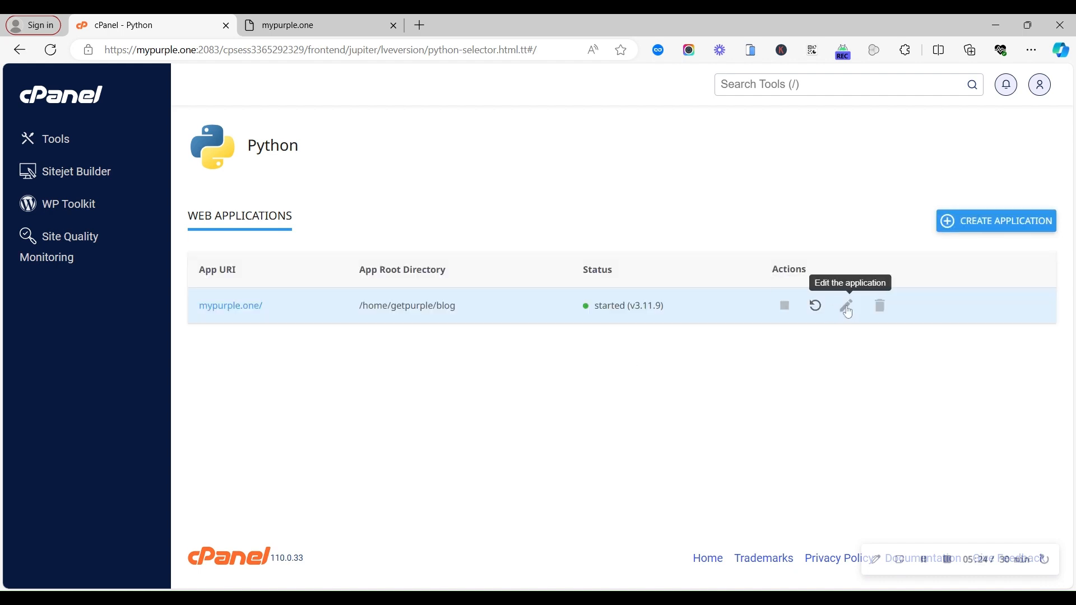
Edit the mypurple.one application, set its startup file to blog/wsgi.py, and save the configuration.
click(846, 306)
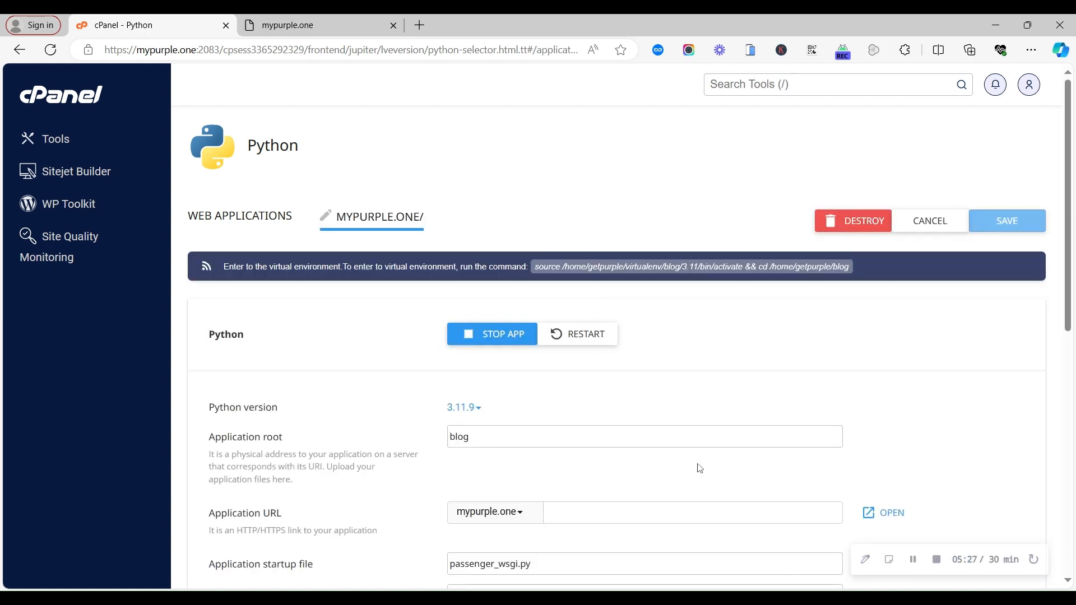
scroll(603, 451, down, 2)
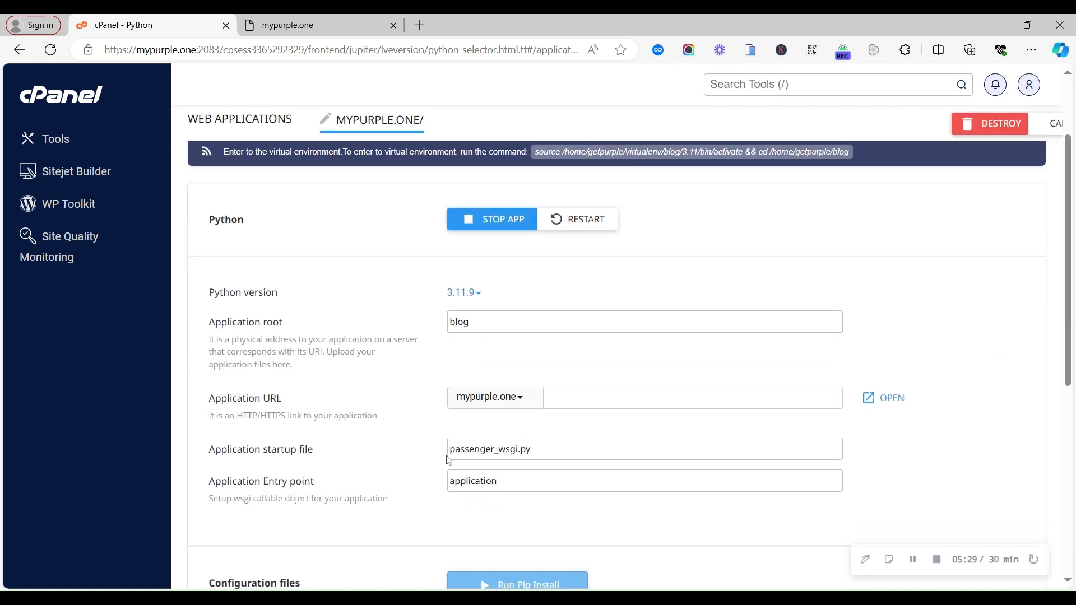
drag(530, 449, 450, 448)
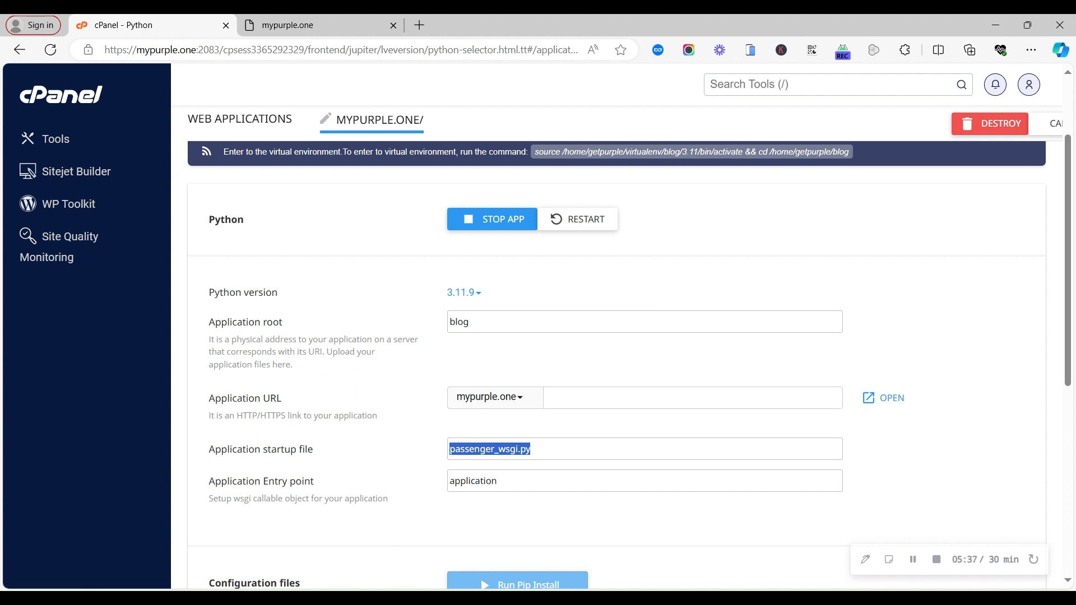
text(blog)
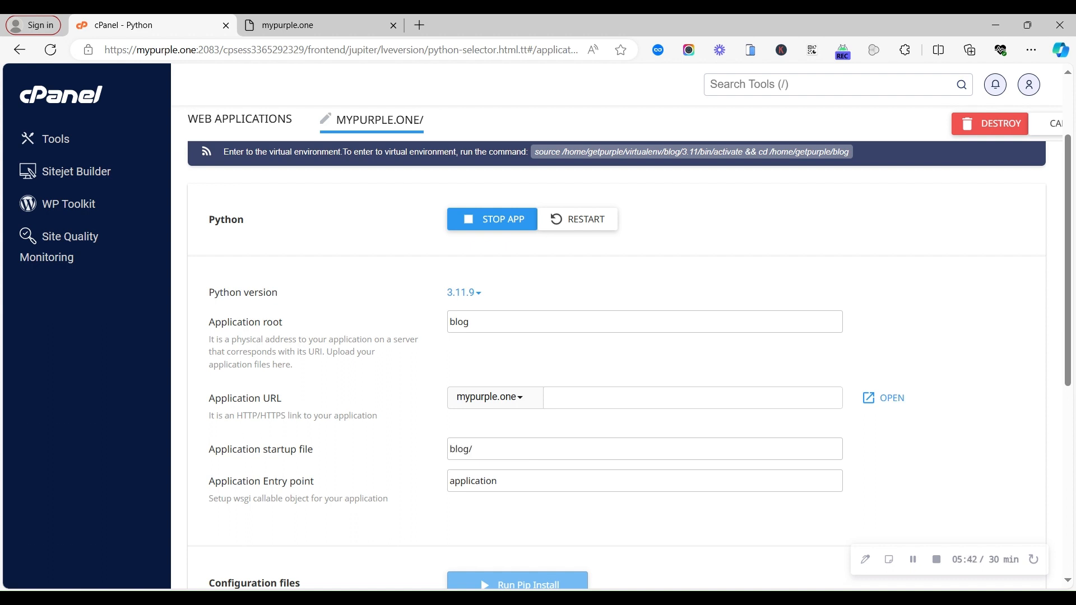
text(/wsgi.py)
scroll(963, 374, down, 2)
scroll(616, 364, up, 3)
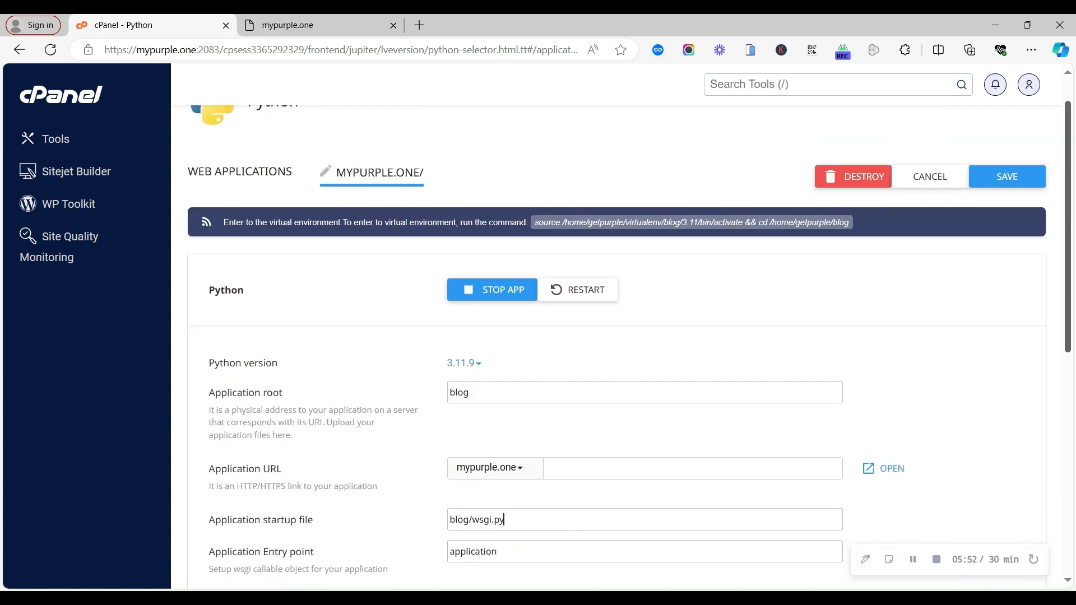
scroll(616, 365, down, 2)
scroll(616, 364, up, 1)
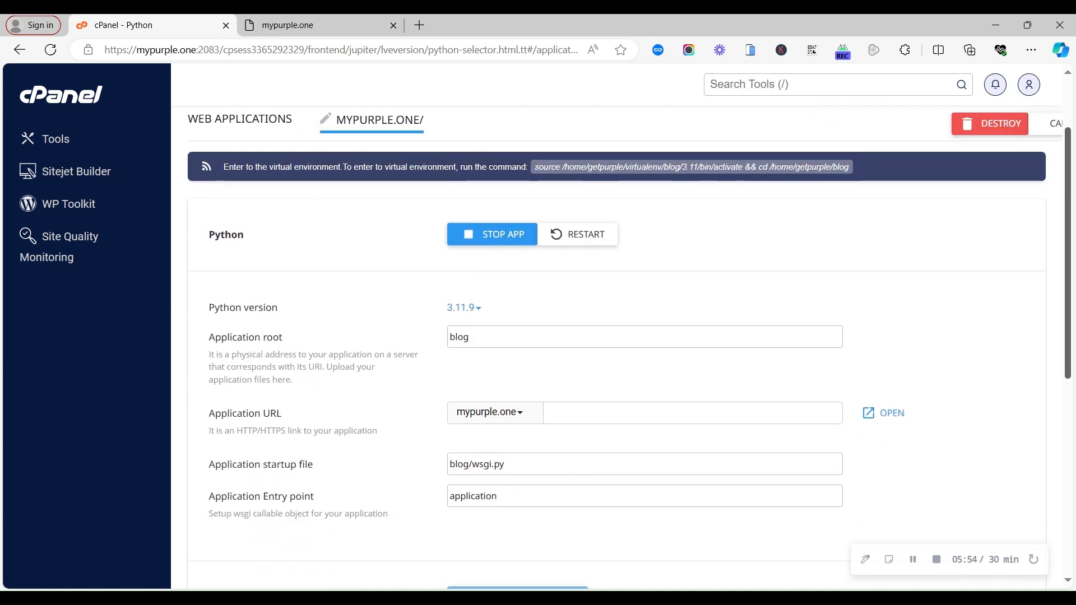
click(1006, 150)
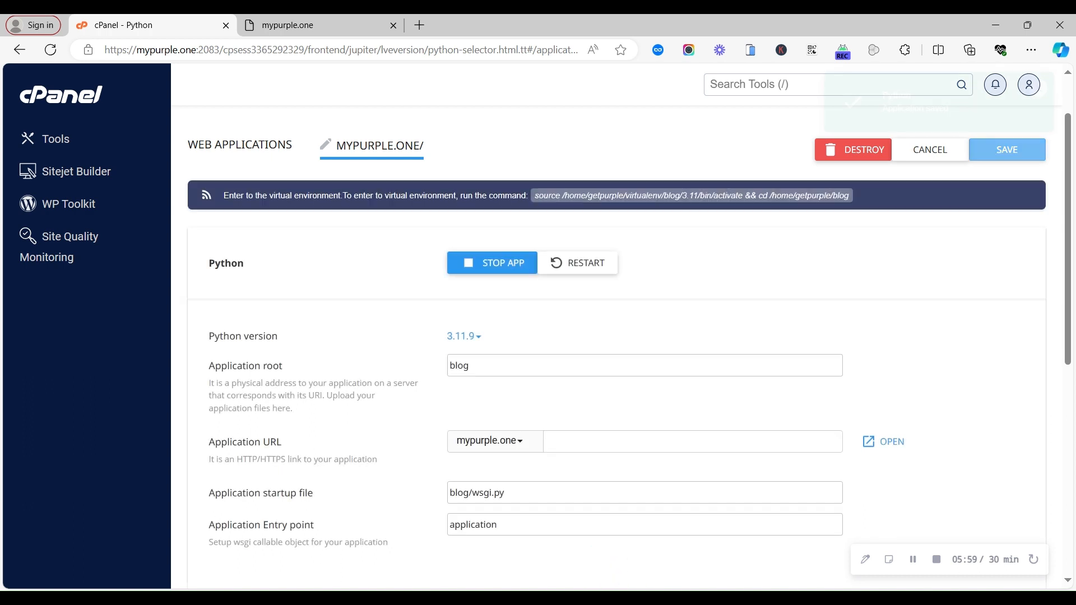
Restart the Python application from its configuration page and reload the live mypurple.one site.
click(598, 270)
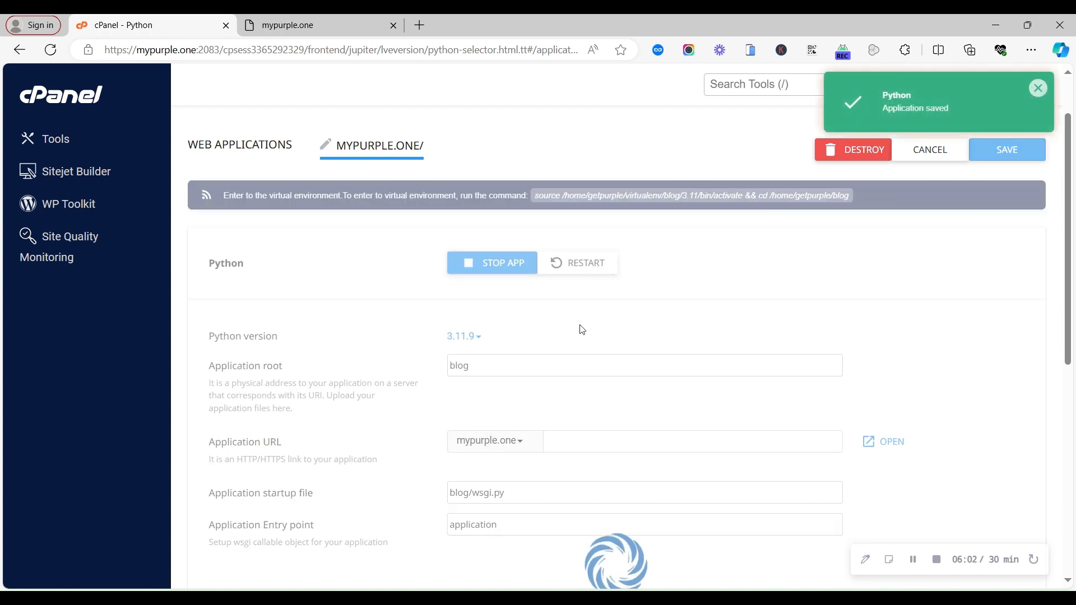
click(342, 18)
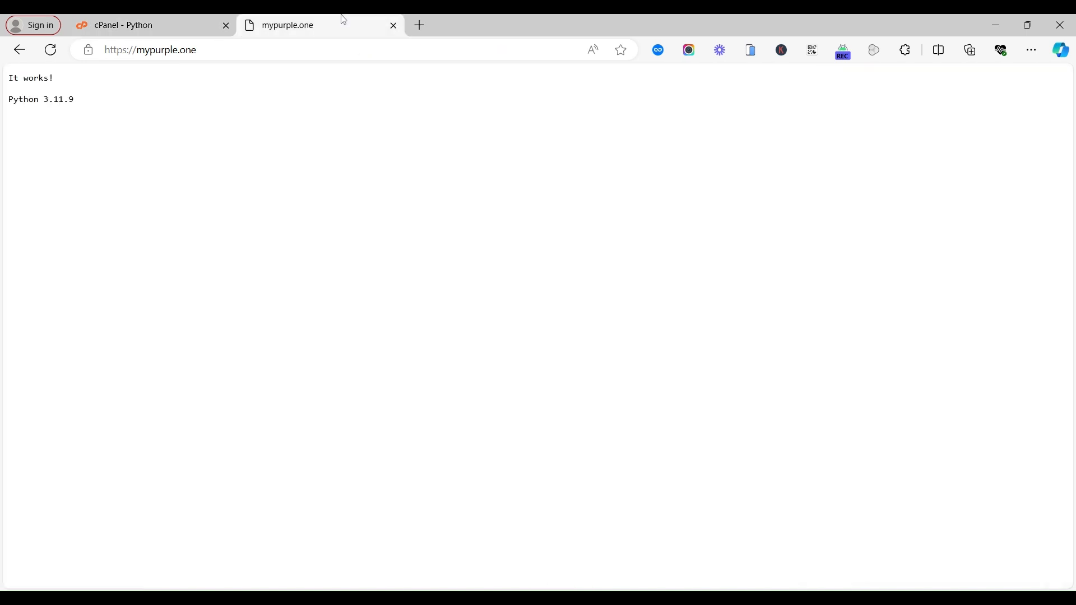
click(52, 51)
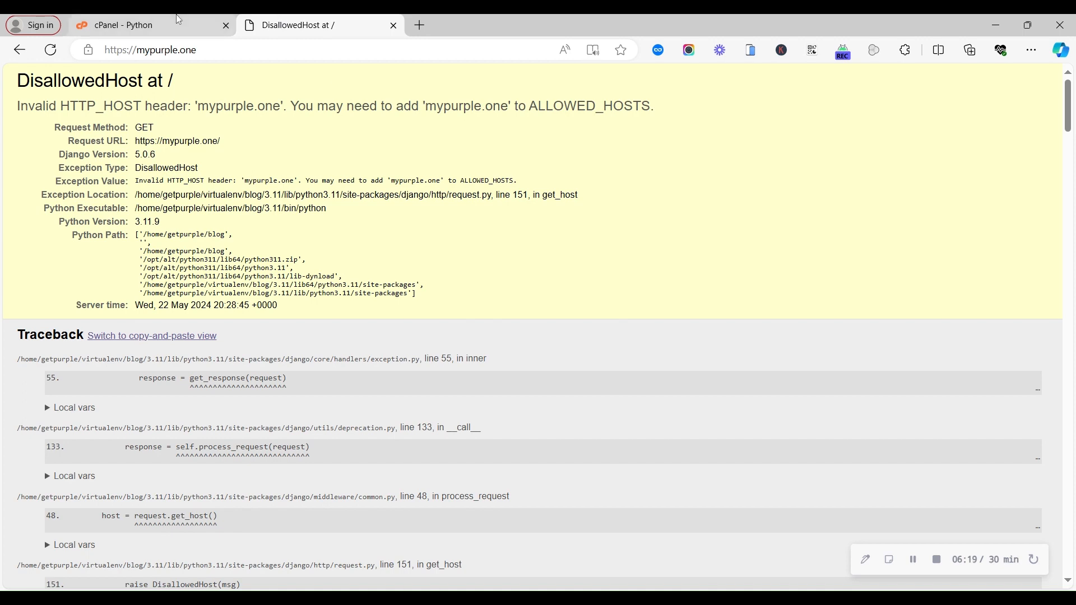
Return to the cPanel tools, open File Manager, and go into the inner blog/blog project folder.
click(140, 24)
click(56, 140)
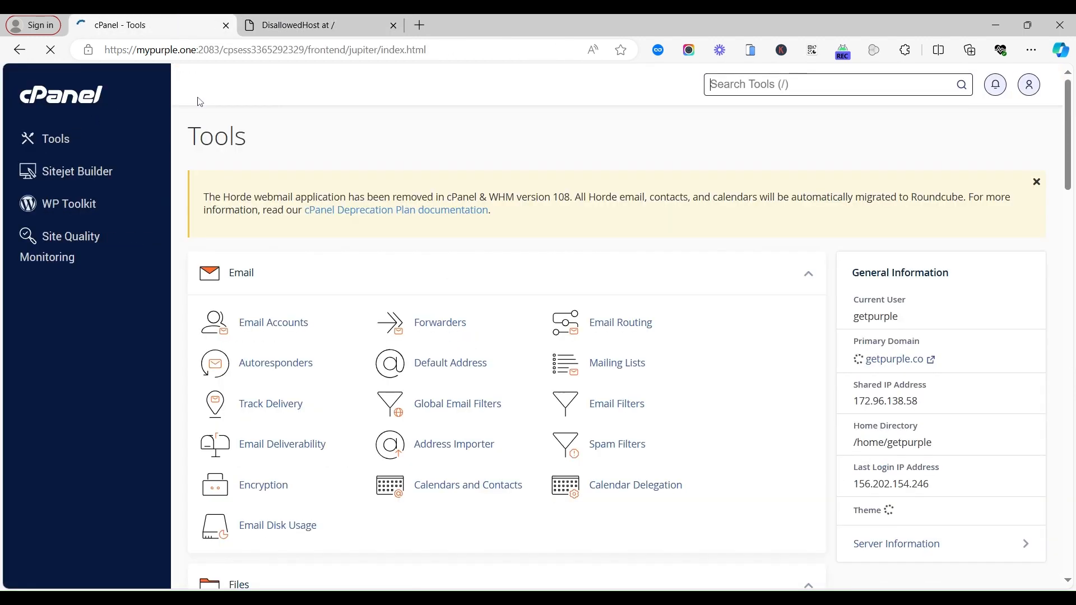
scroll(505, 336, down, 5)
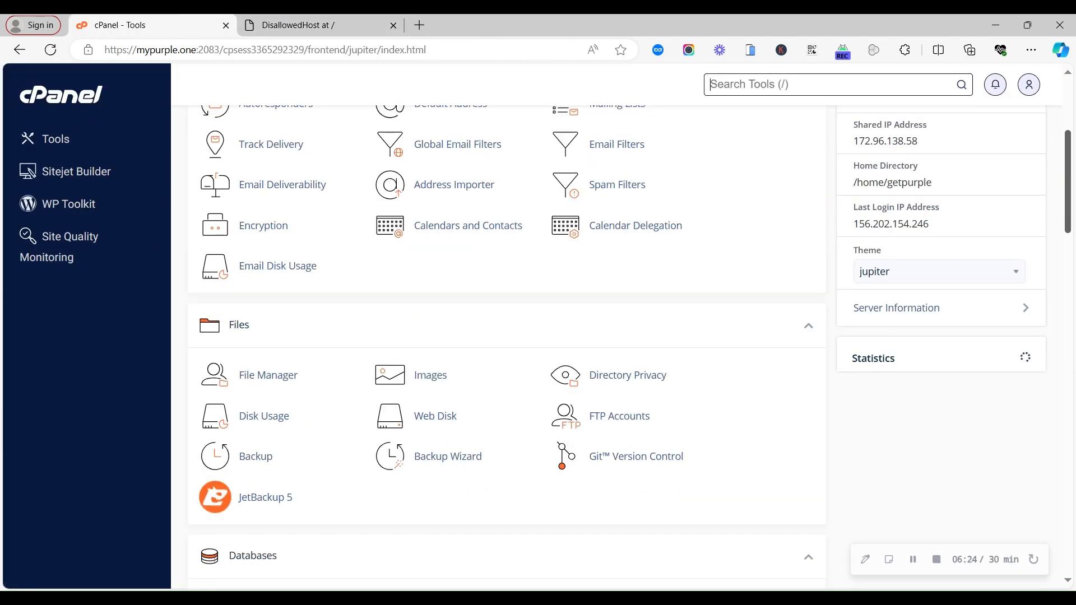
click(280, 372)
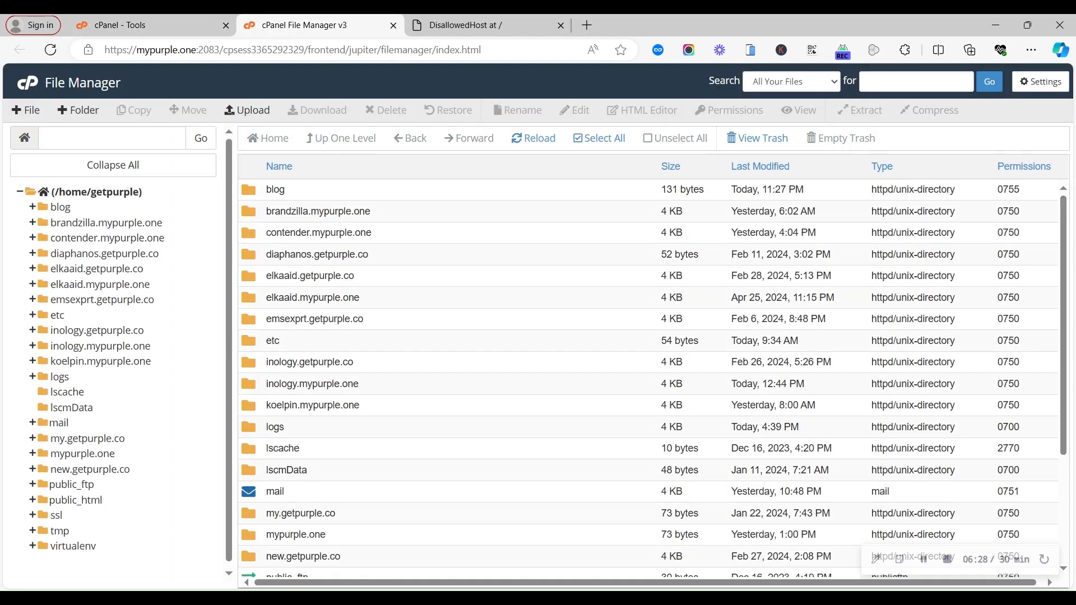
double_click(335, 191)
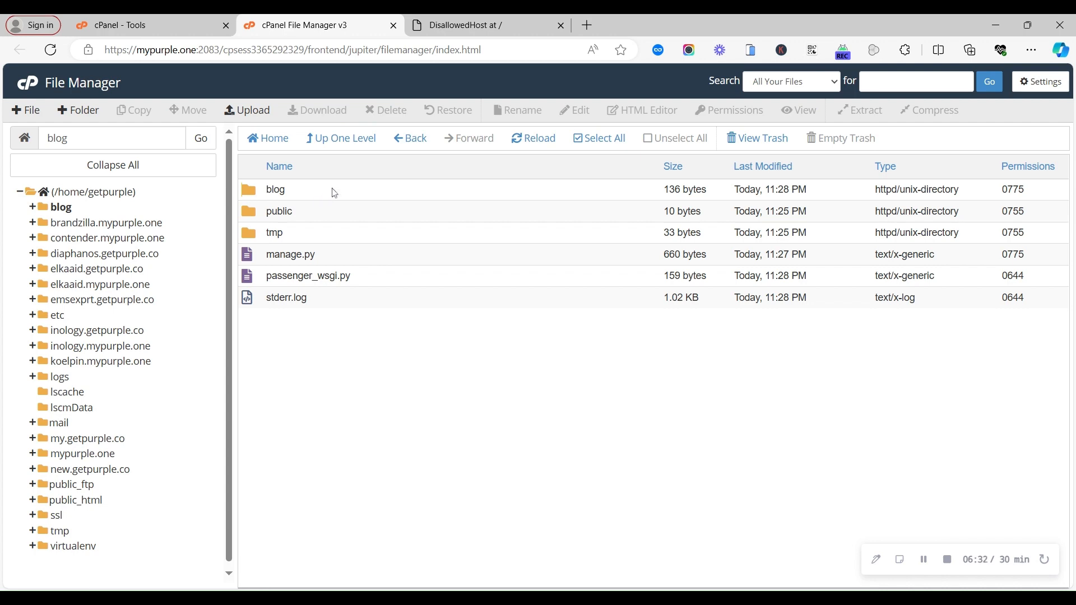
double_click(334, 191)
Open settings.py from the blog/blog folder in the File Manager code editor, accepting the encoding prompt.
click(322, 262)
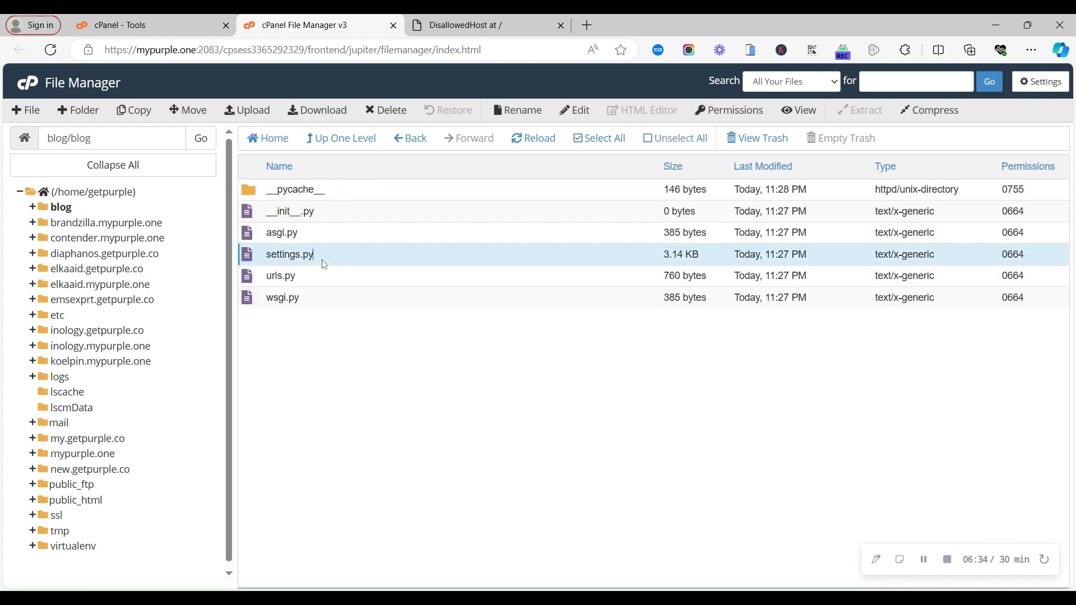
right_click(323, 262)
click(361, 311)
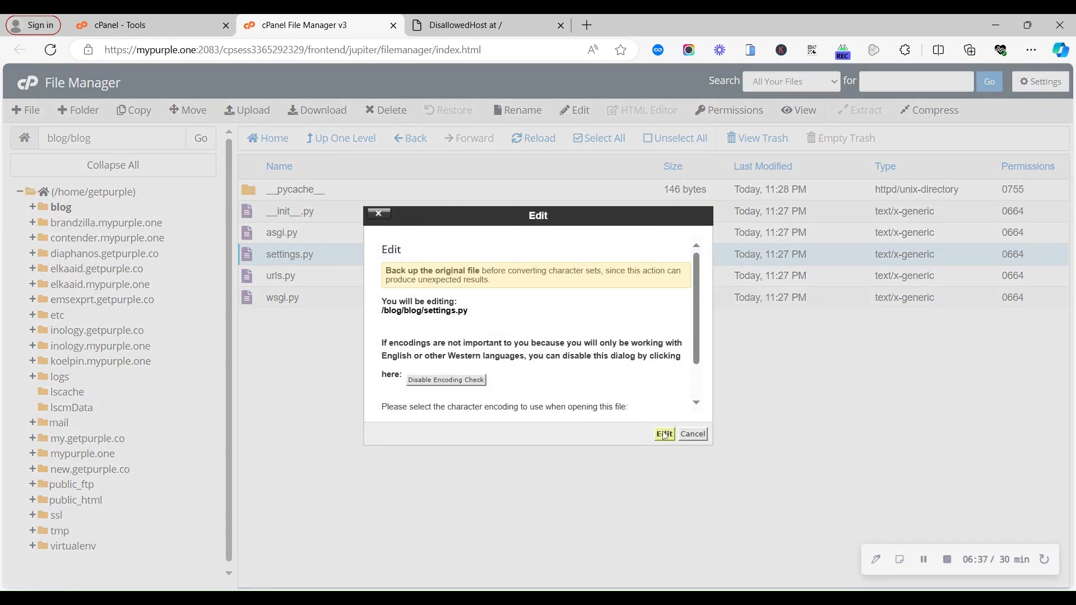
click(664, 434)
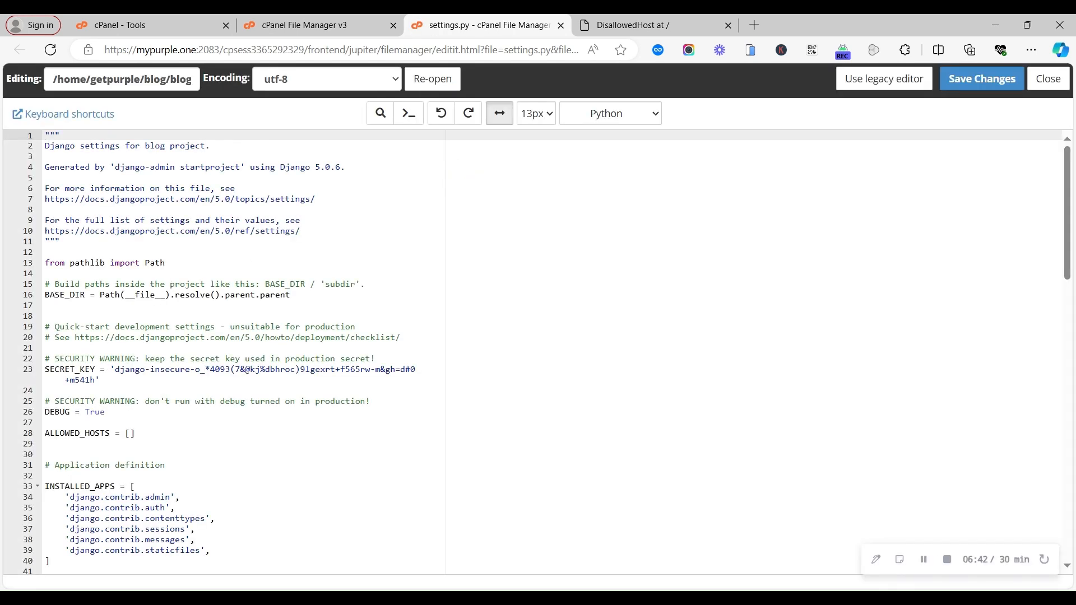
Set ALLOWED_HOSTS to ["mypurple.one"] in settings.py, save the file, and reload the live site to check it.
click(131, 433)
text(")
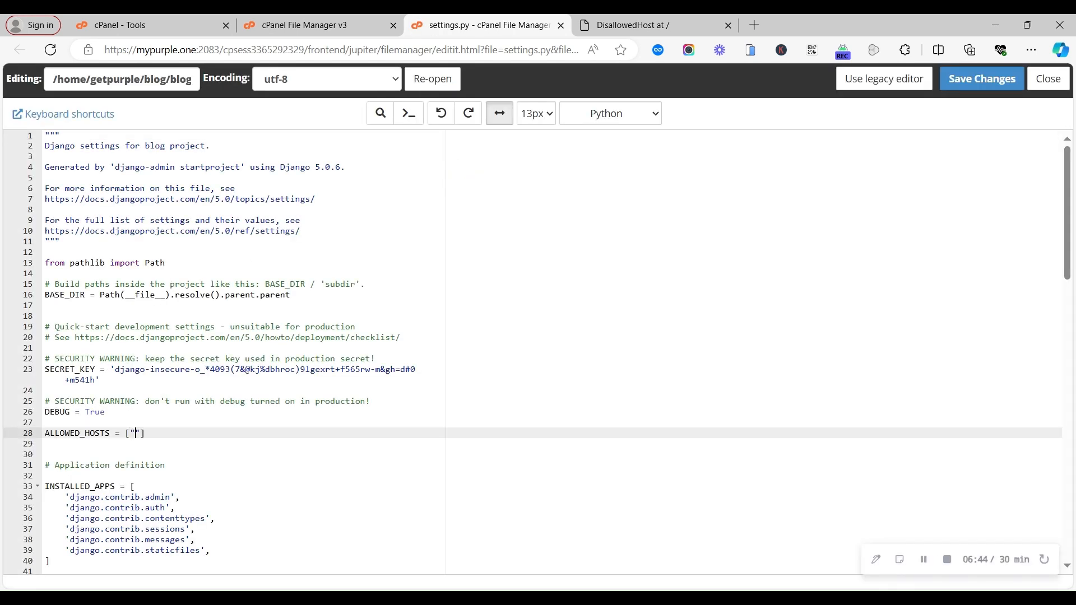
text(mypurple.one)
click(986, 87)
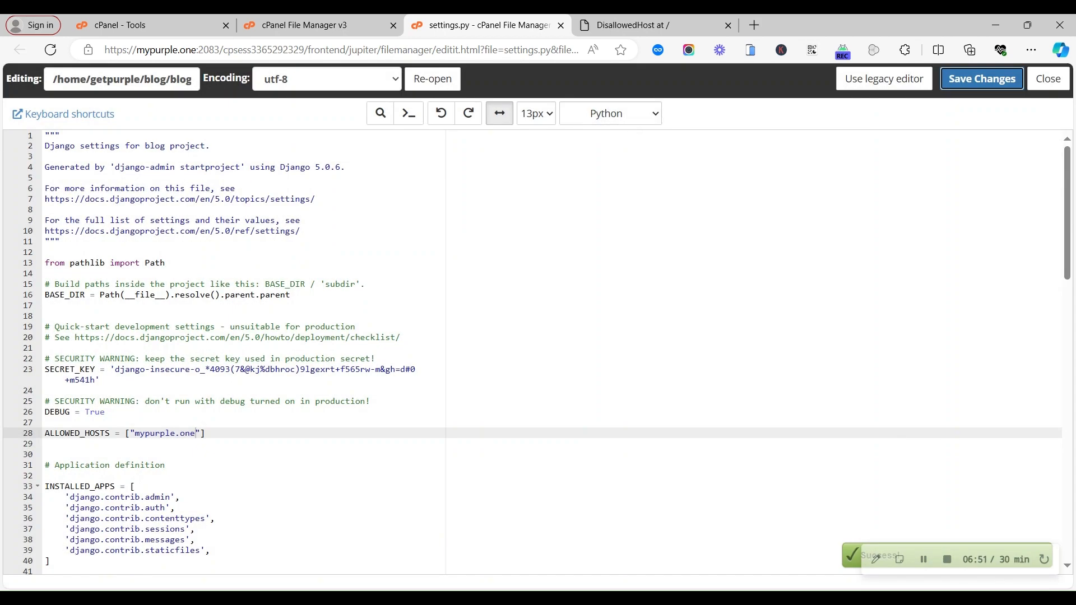
click(633, 25)
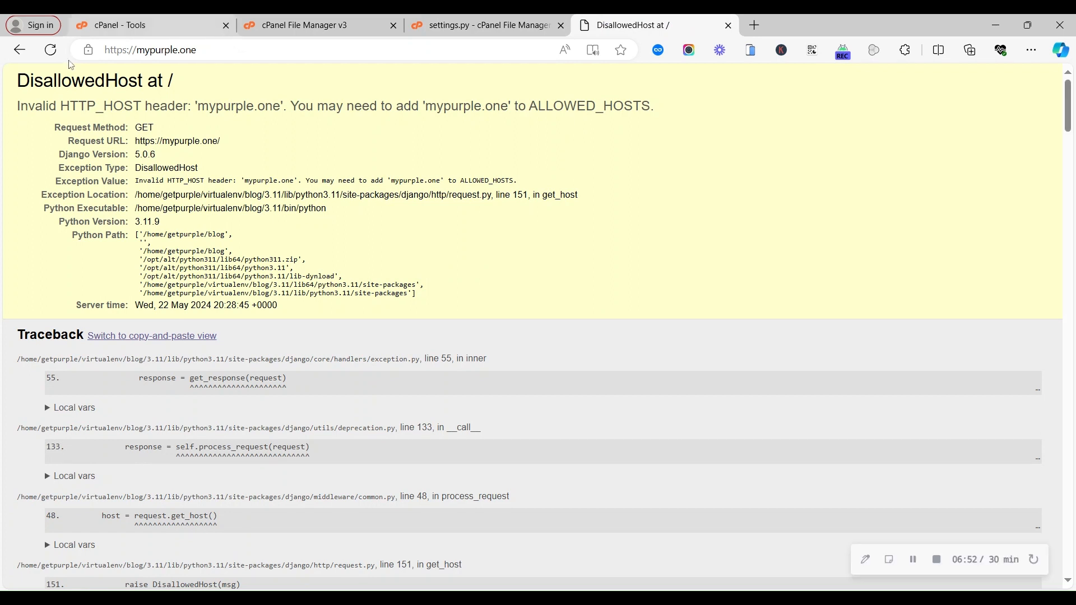
click(50, 50)
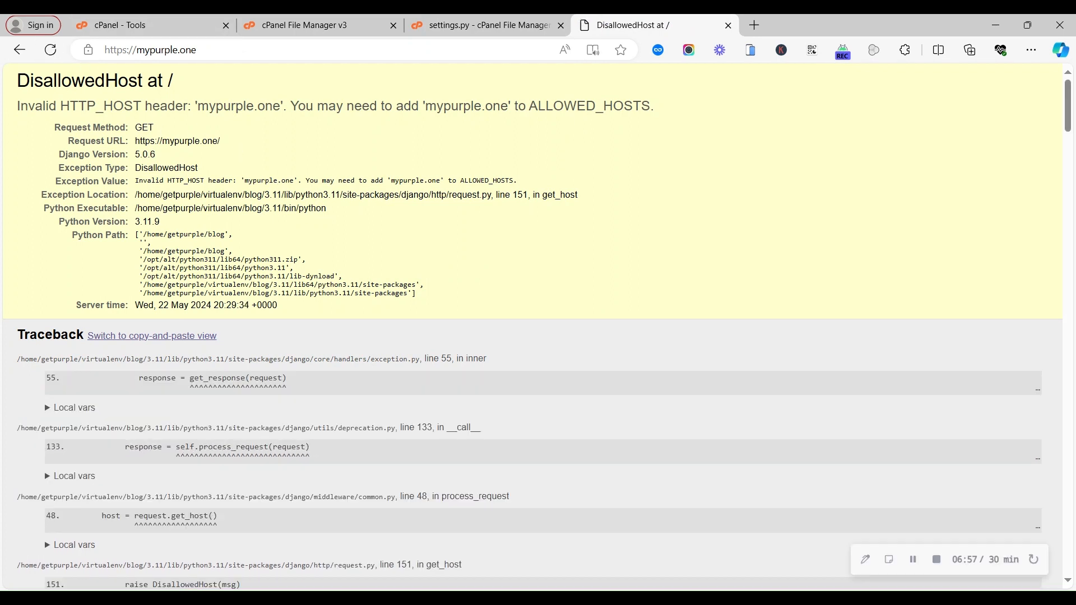
Return to cPanel, search the tools for python to open Setup Python App, and restart the mypurple.one application.
click(140, 25)
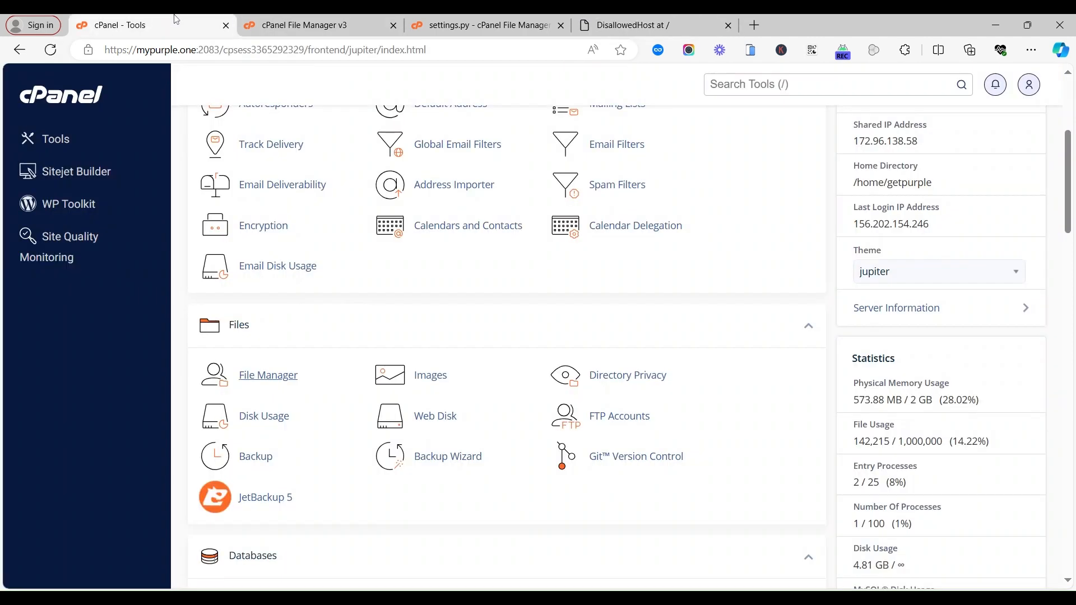
key(slash)
text(python)
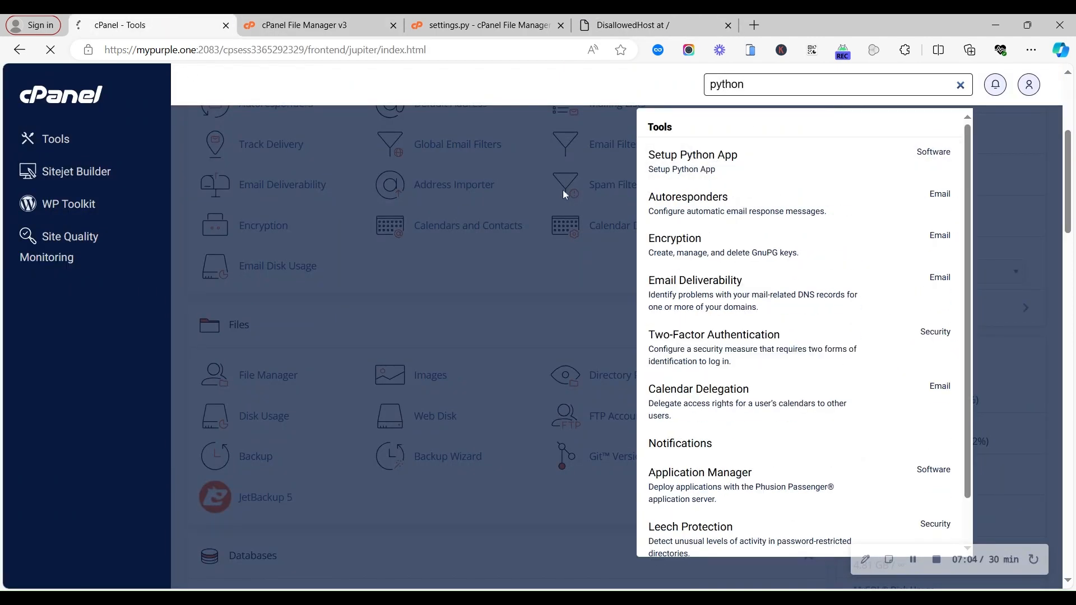
key(Return)
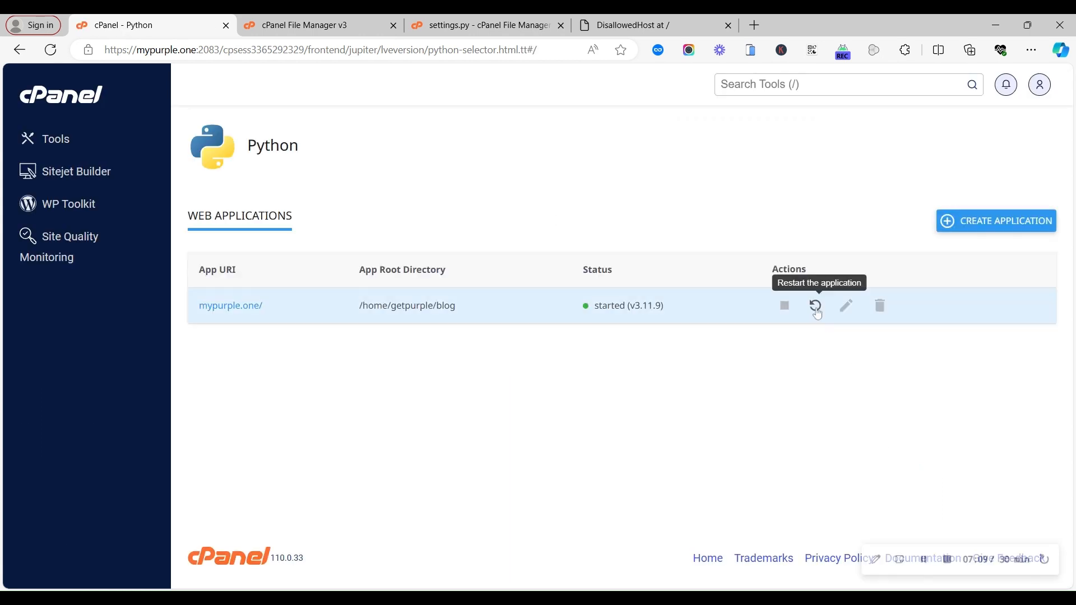
click(815, 305)
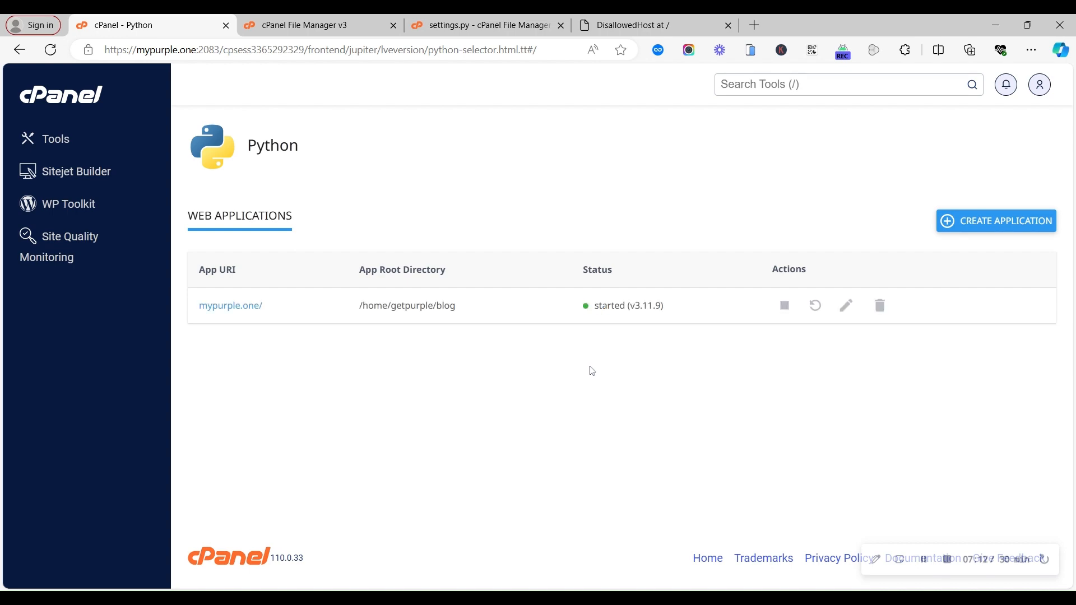
Switch to the live mypurple.one page and reload it to check the site after the application restart.
key(ctrl+shift+Tab)
click(50, 50)
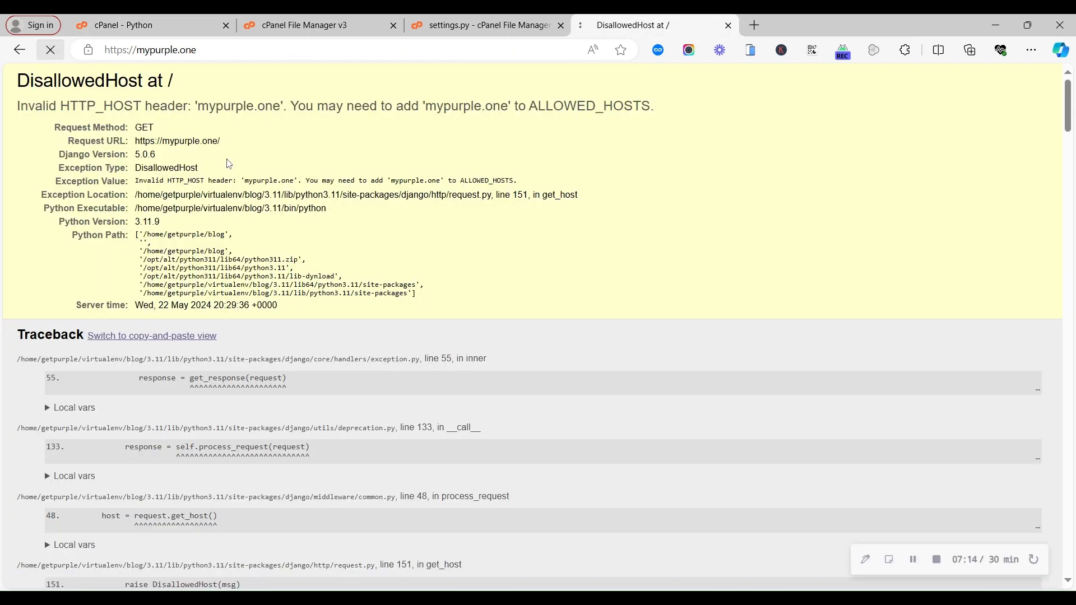
click(50, 50)
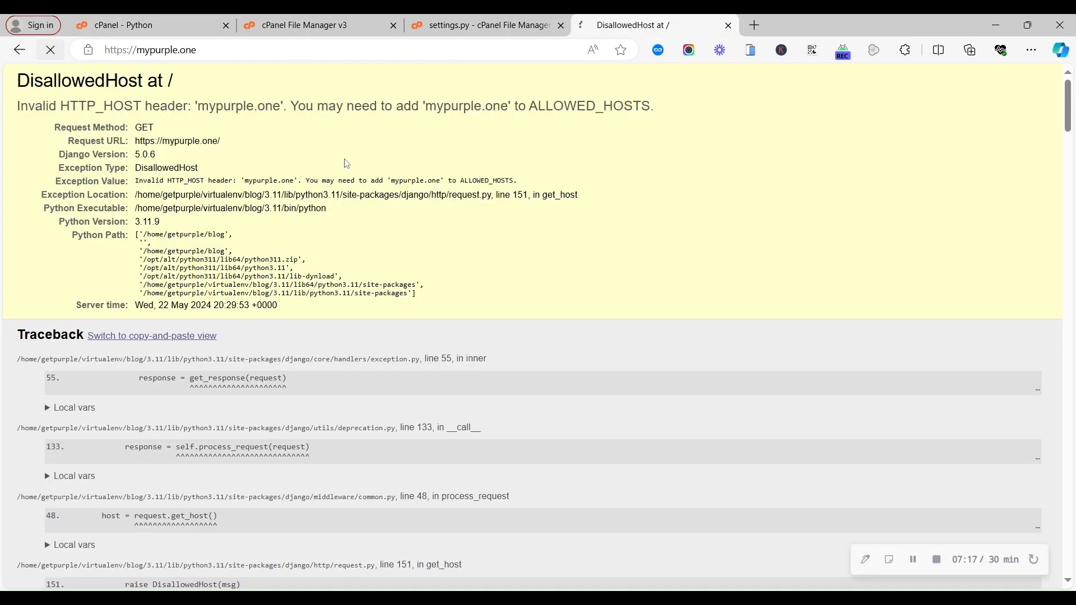